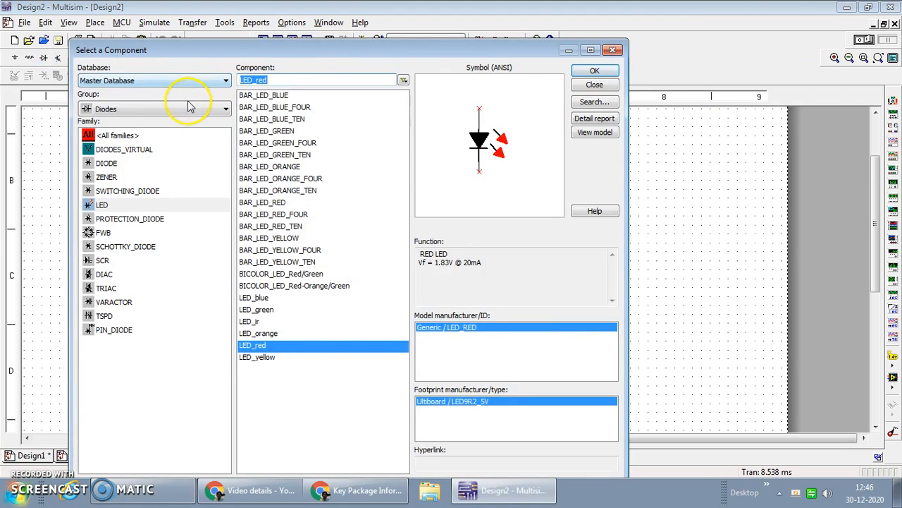
Place a 555_VIRTUAL timer from the Mixed group's MIXED_VIRTUAL family in the middle of the schematic
click(188, 110)
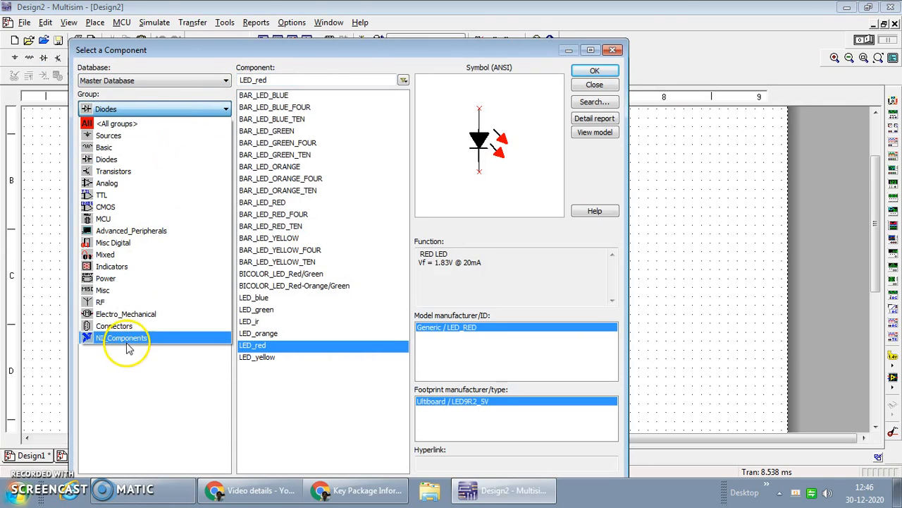
click(129, 255)
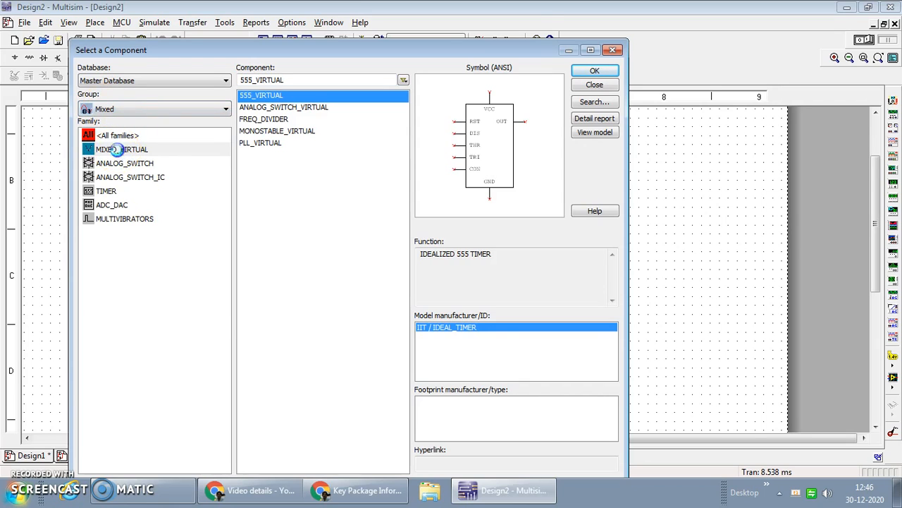
click(118, 150)
click(285, 99)
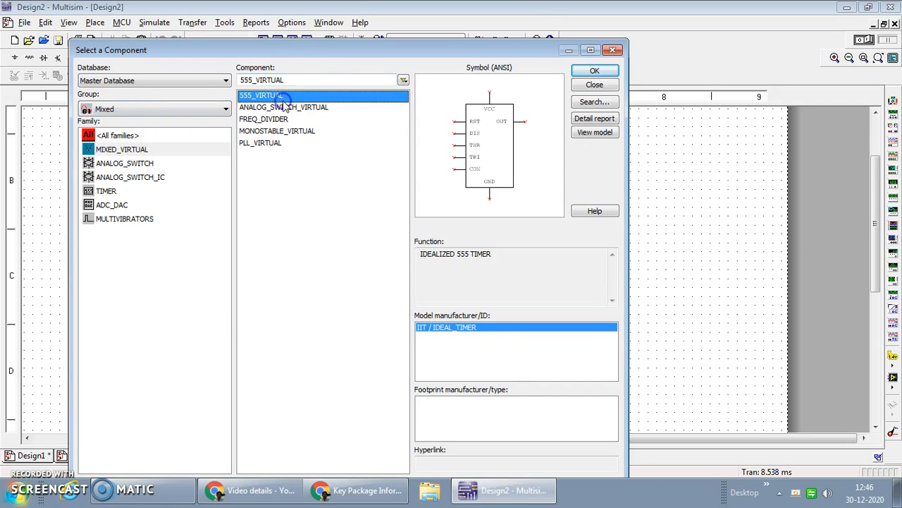
click(599, 75)
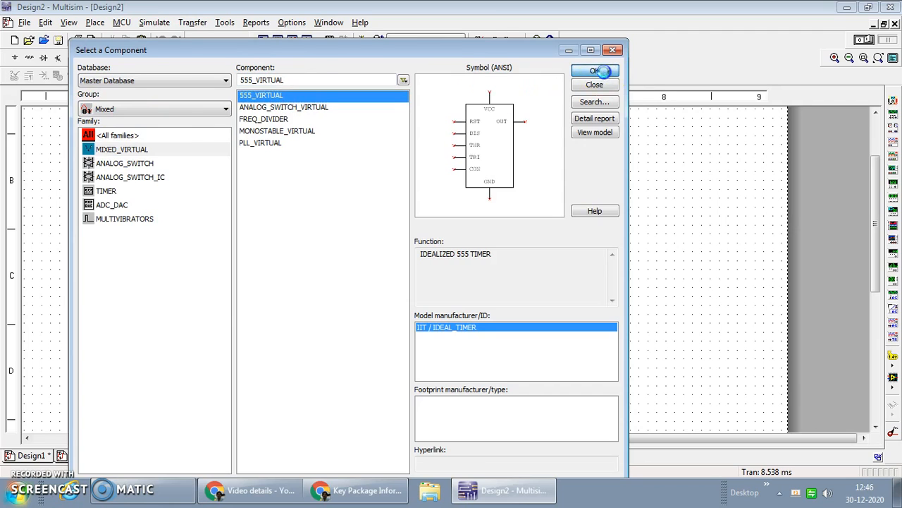
click(379, 282)
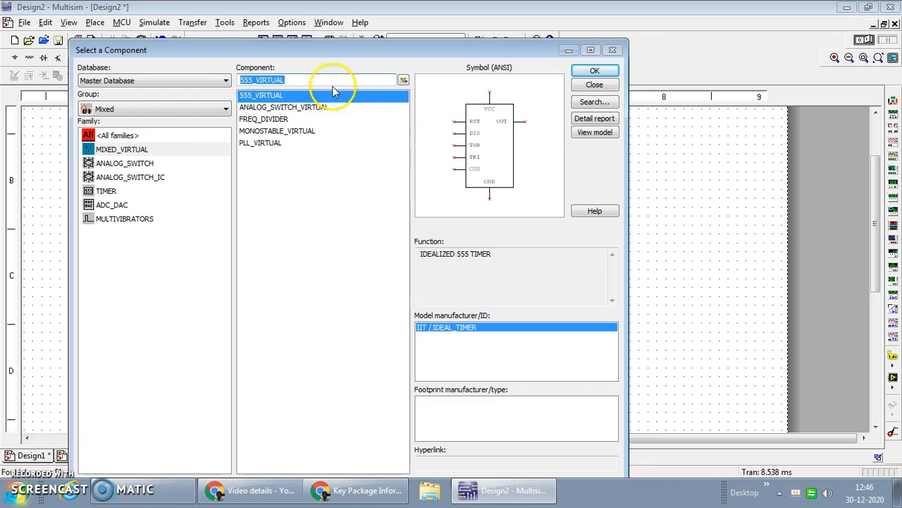
Place three 1k resistors from the Basic group on the schematic, to the left of the 555 timer
click(180, 112)
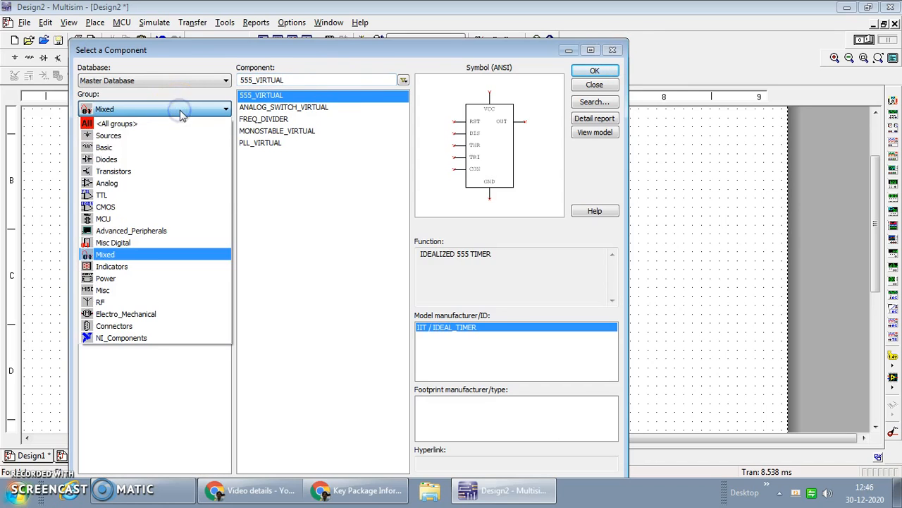
click(161, 146)
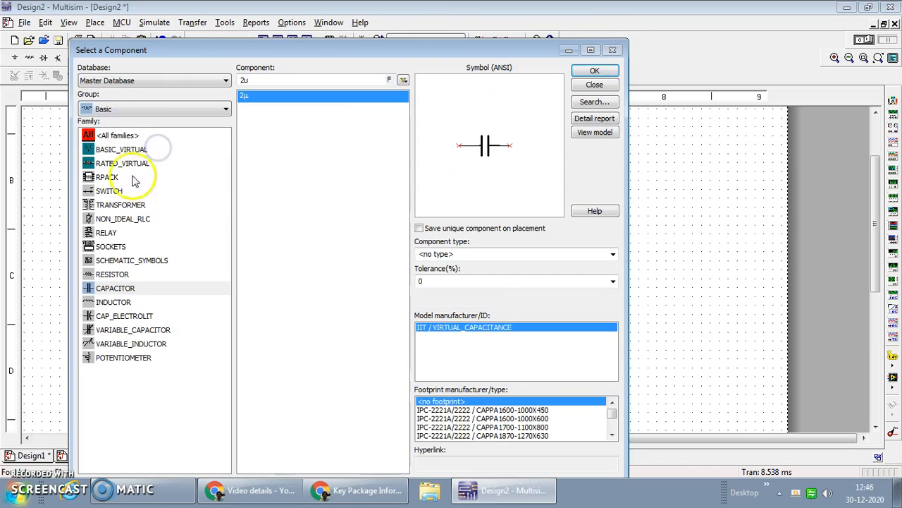
click(118, 274)
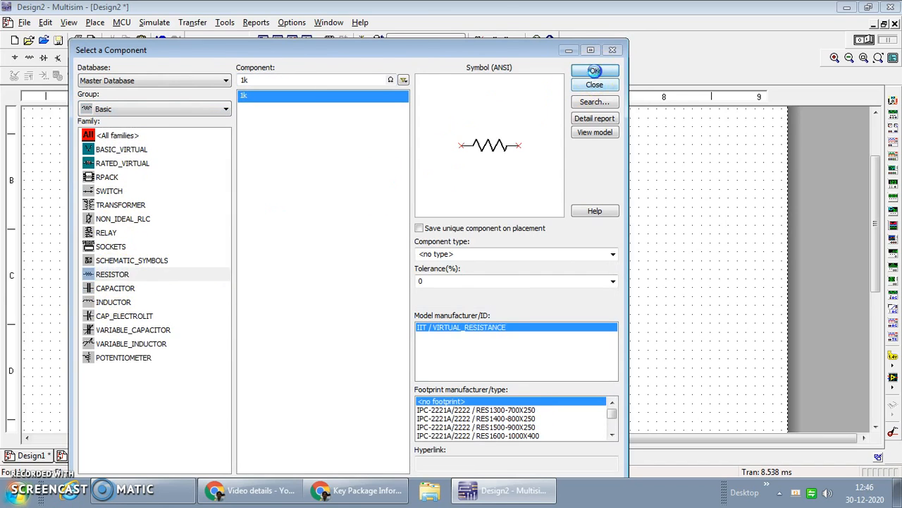
click(594, 70)
click(234, 196)
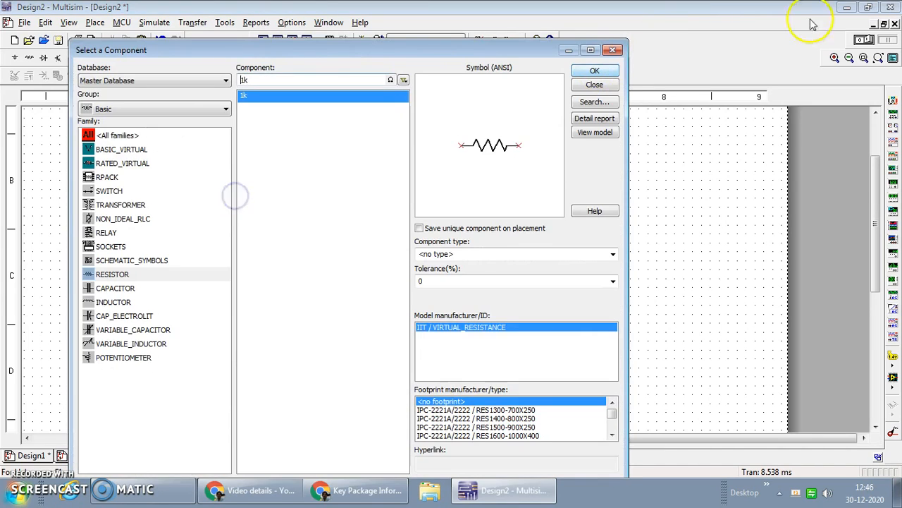
click(594, 68)
click(240, 261)
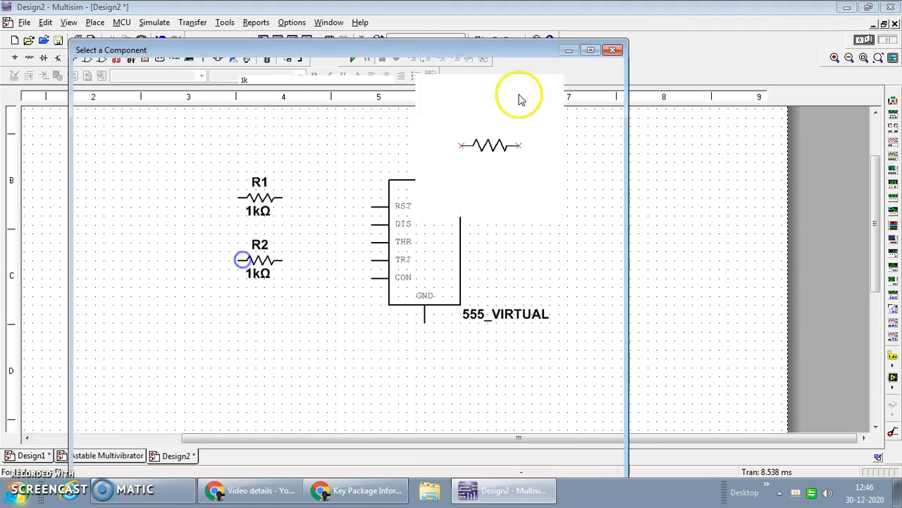
click(595, 69)
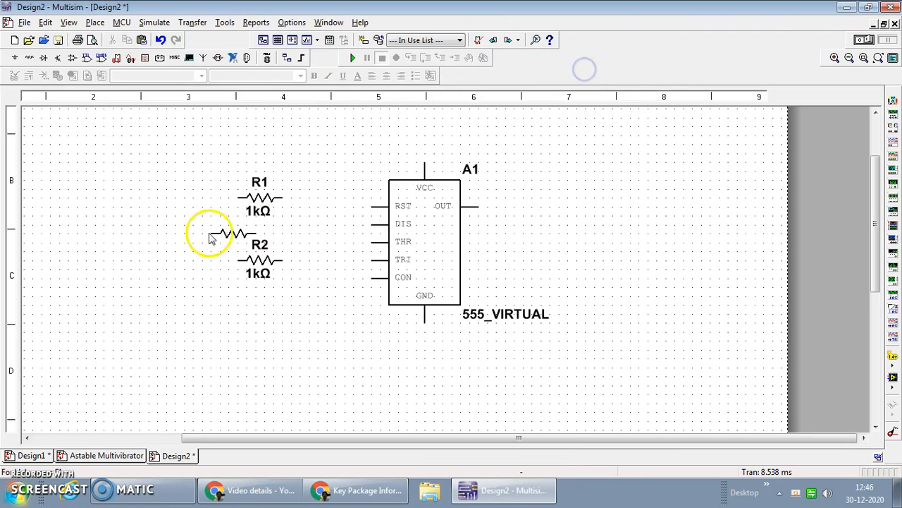
click(170, 225)
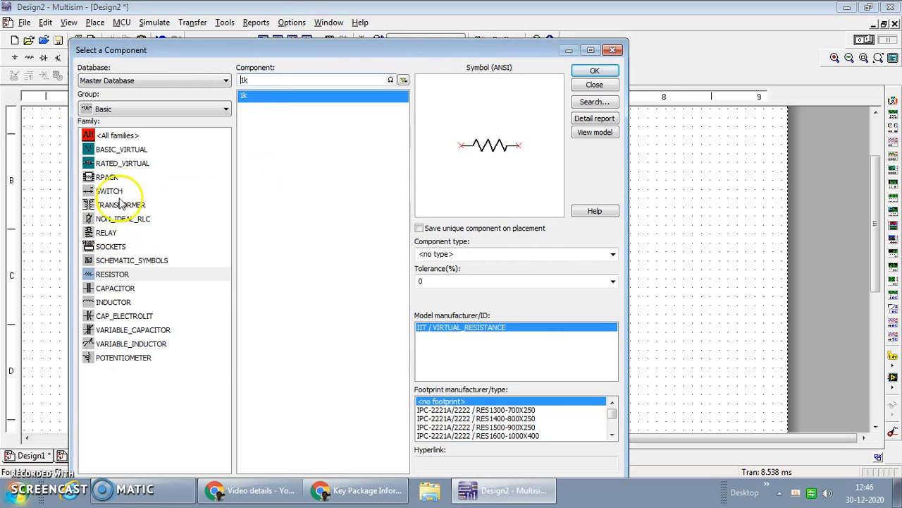
Place a 2 µF capacitor from the Basic group below the resistors
click(120, 287)
click(594, 70)
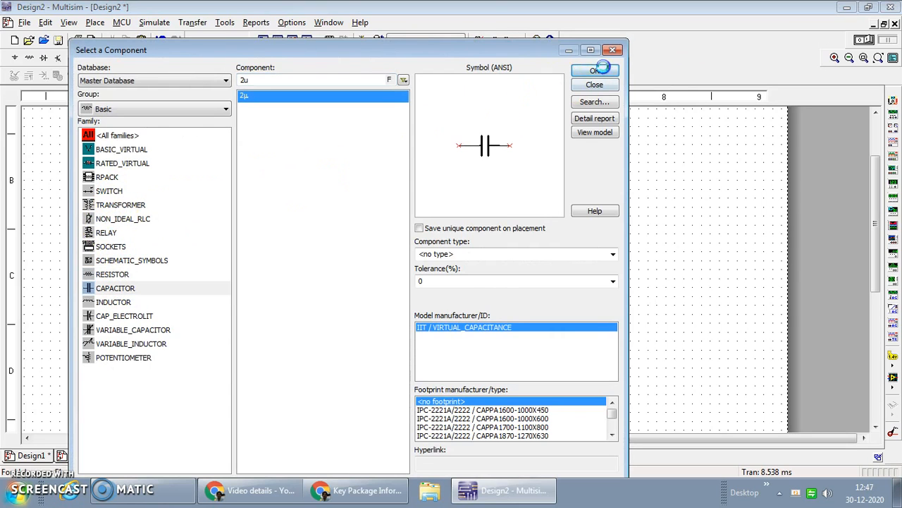
click(177, 343)
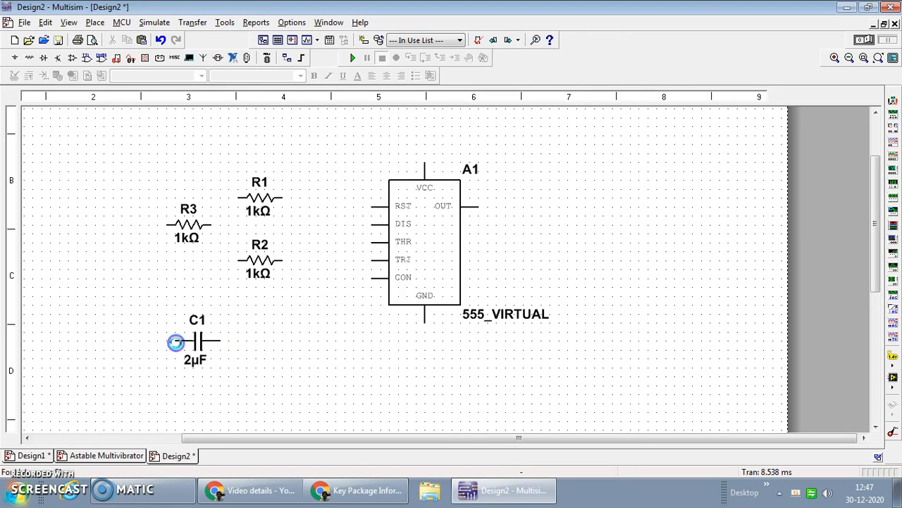
Place a VDD supply from the Sources group's power sources above the schematic, between the resistors and the timer
click(208, 112)
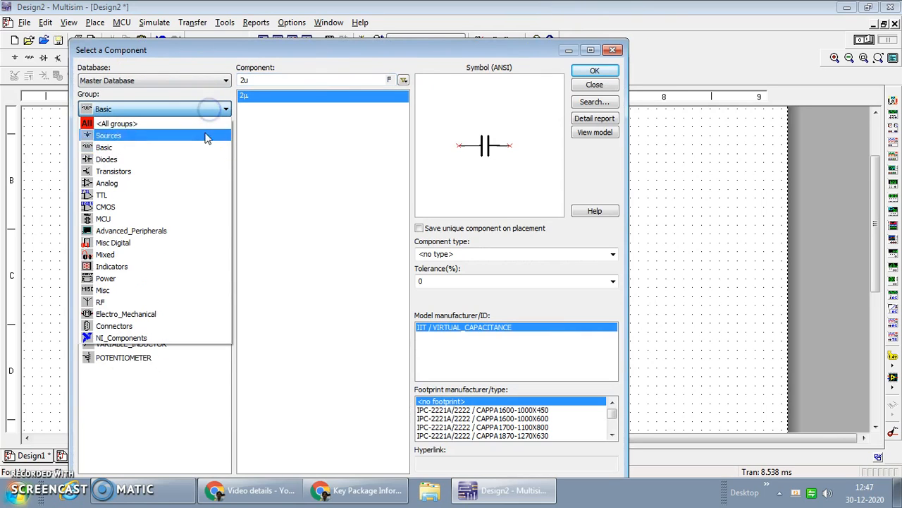
click(193, 135)
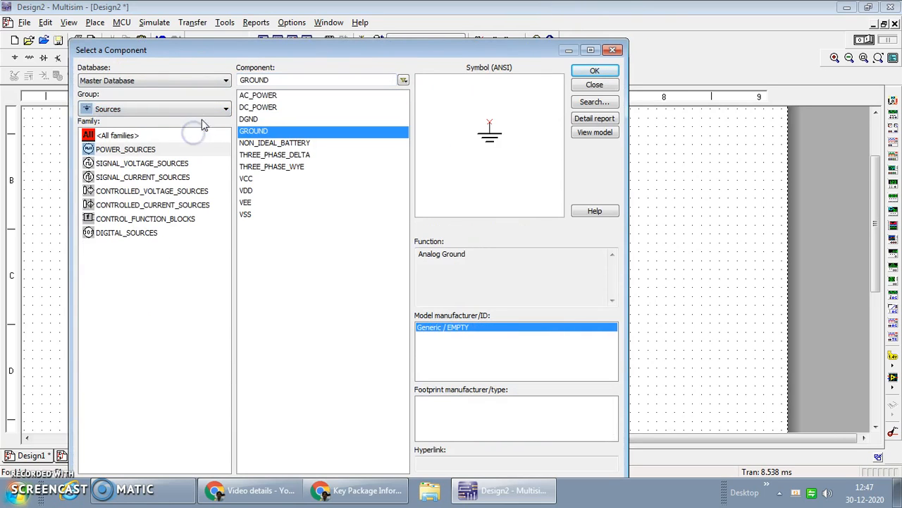
click(247, 190)
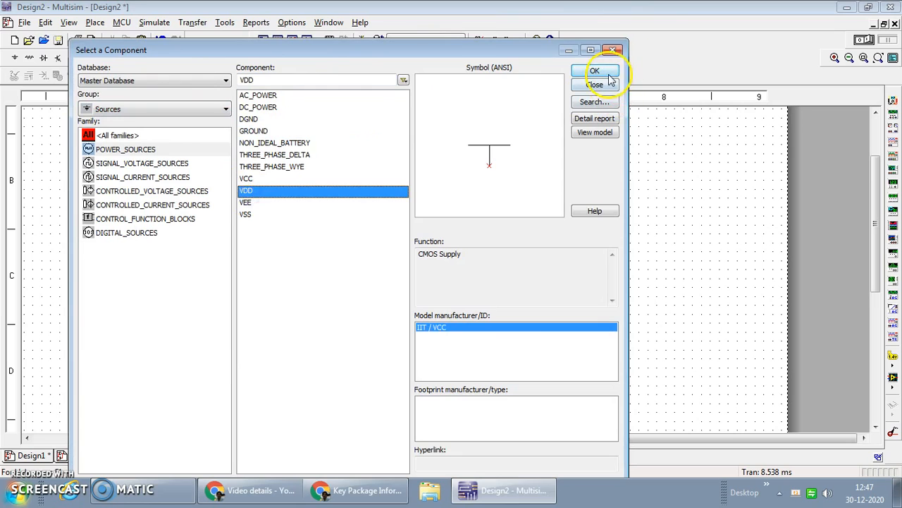
click(594, 71)
click(339, 147)
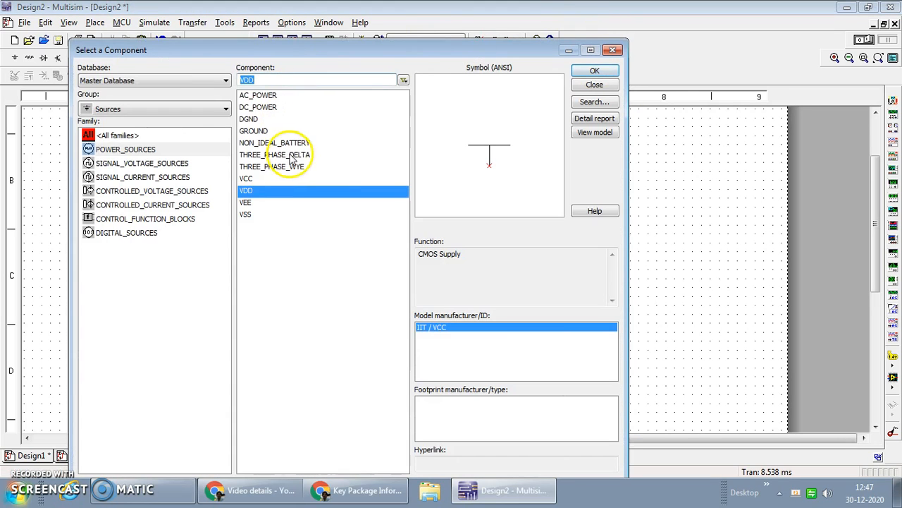
Place an analog GROUND symbol below the 555 timer and finish placing sources
click(255, 130)
click(594, 71)
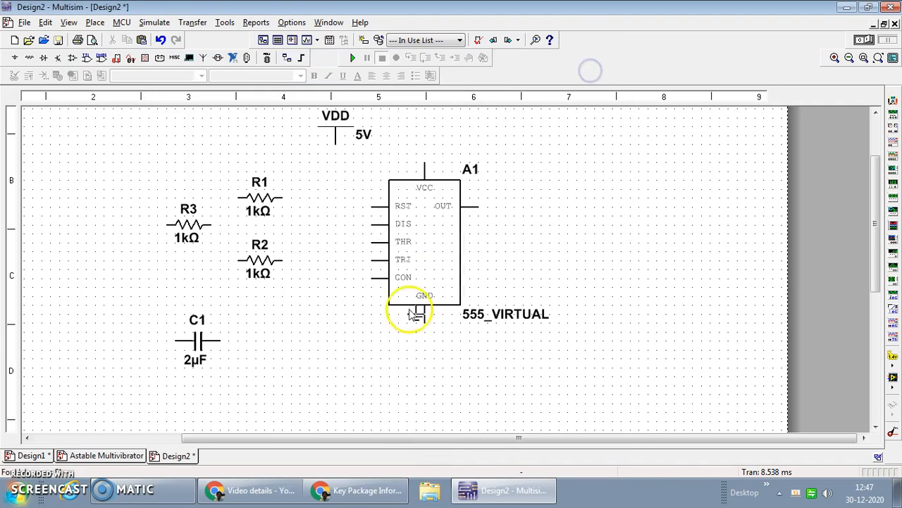
click(355, 383)
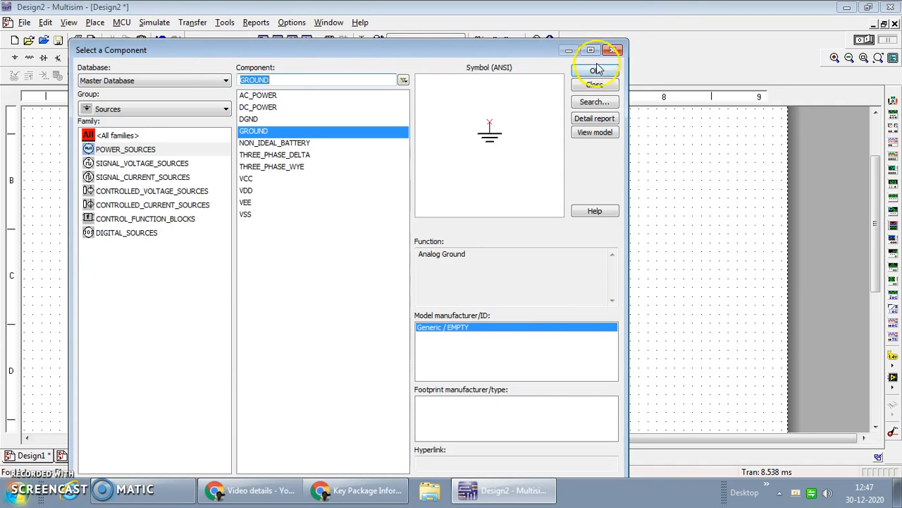
click(617, 51)
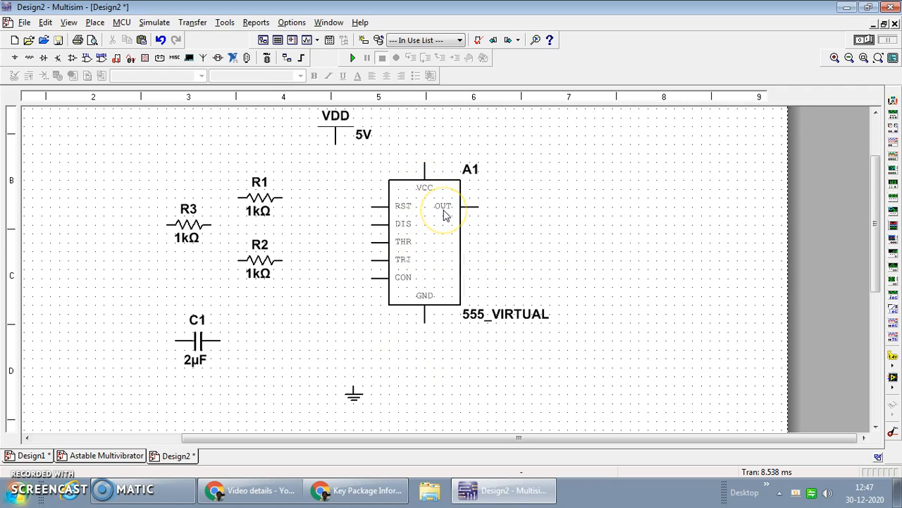
click(425, 304)
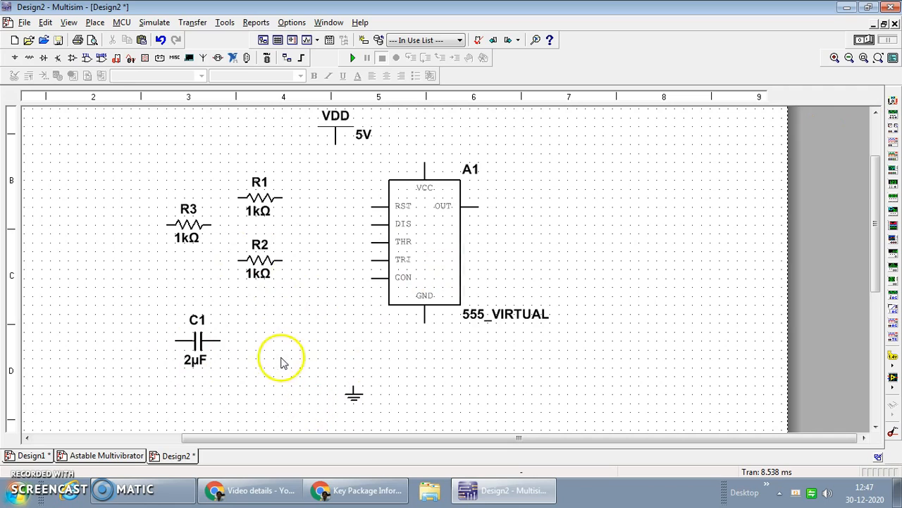
Place a red LED (LED_red) from the Diodes group to the right of the 555 timer and close the component browser
click(45, 59)
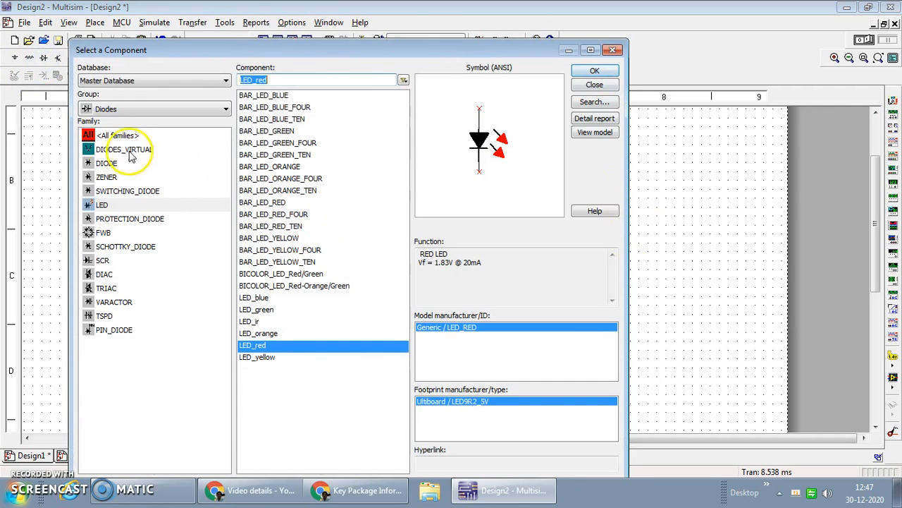
click(107, 162)
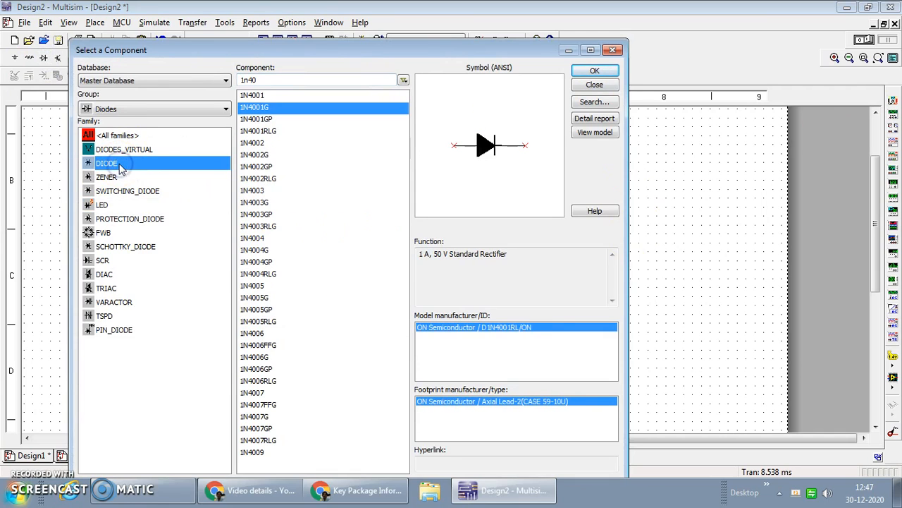
click(113, 204)
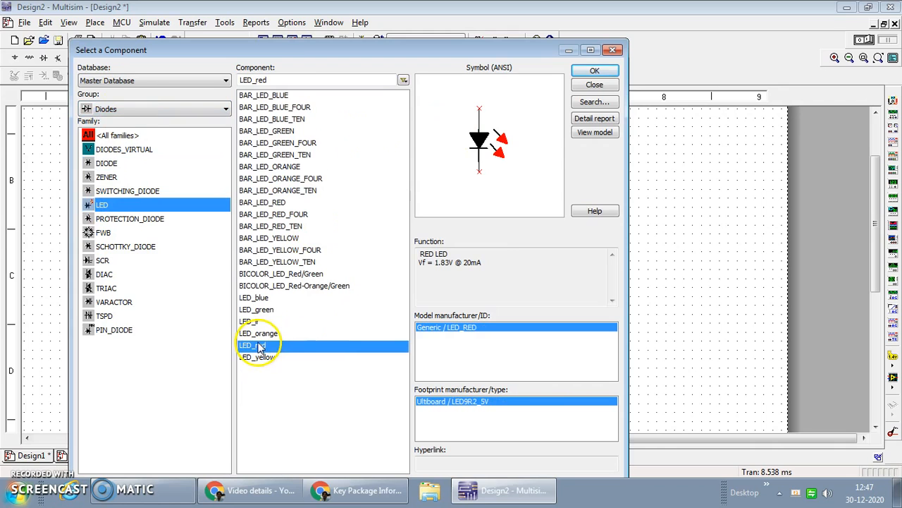
click(596, 73)
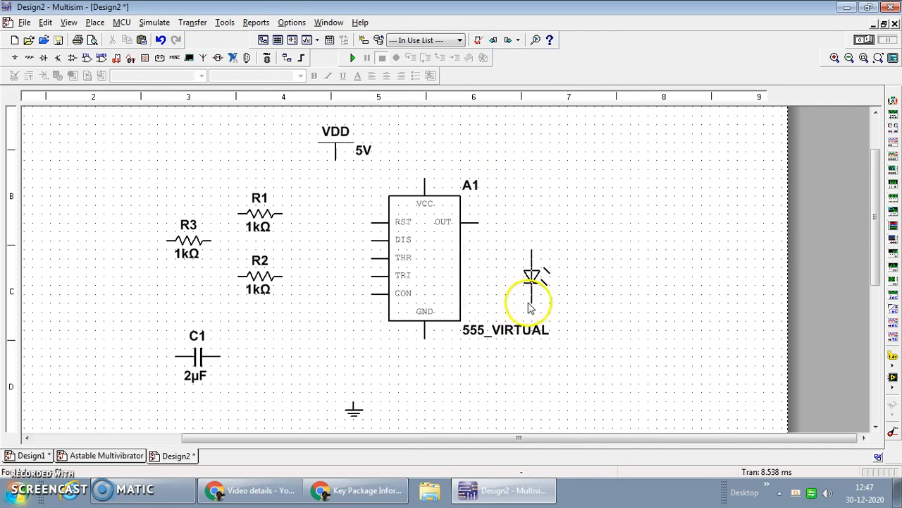
click(571, 312)
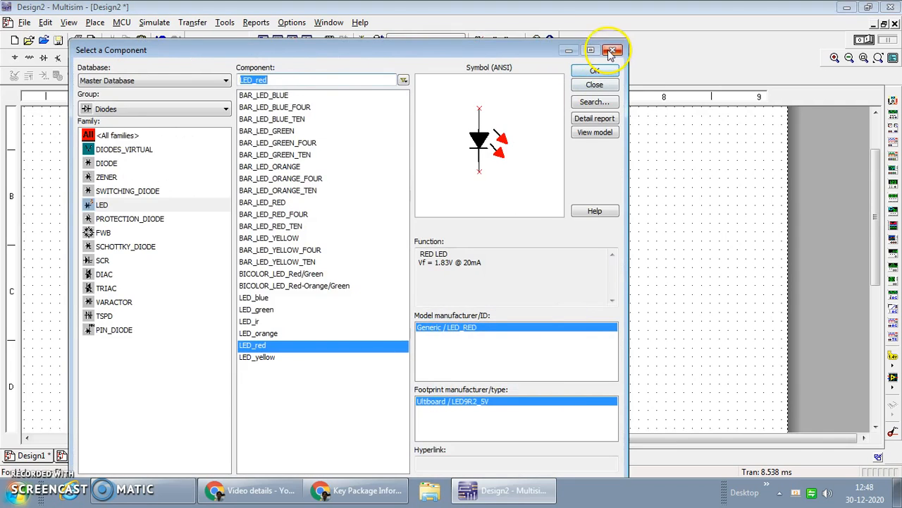
click(612, 51)
Move the 555_VIRTUAL label up onto the timer body and shift the LED down and left, closer to the timer
drag(507, 347, 455, 284)
click(661, 337)
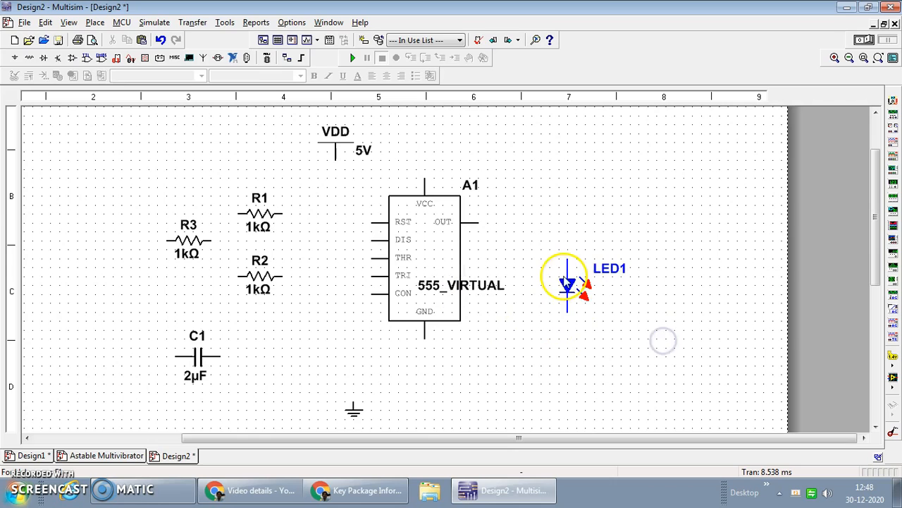
drag(568, 288, 533, 325)
click(650, 301)
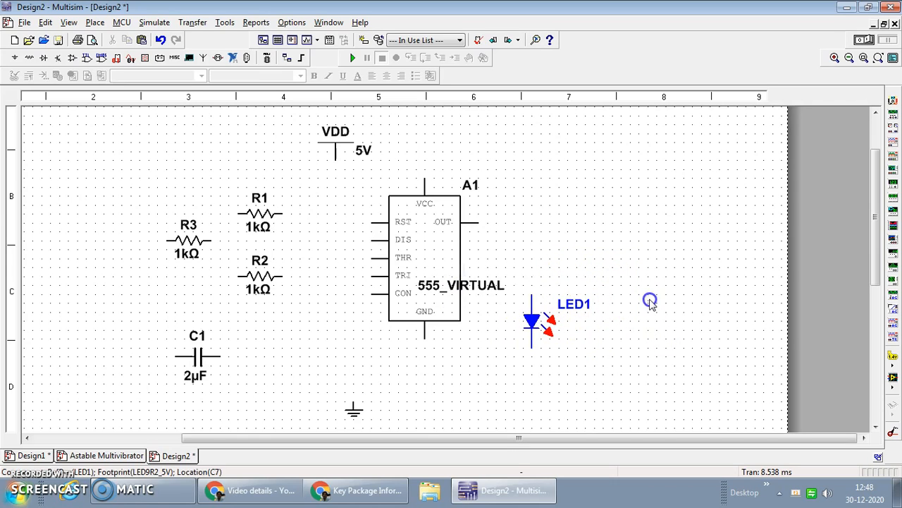
Rotate resistors R2 and R3 to vertical and move R3 directly above the LED
click(259, 278)
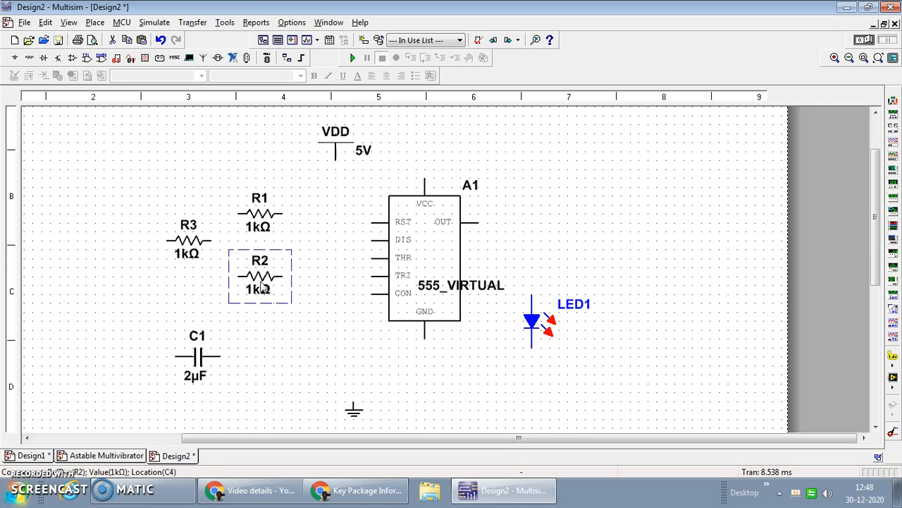
key(ctrl+r)
click(198, 239)
key(ctrl+r)
drag(194, 246, 533, 254)
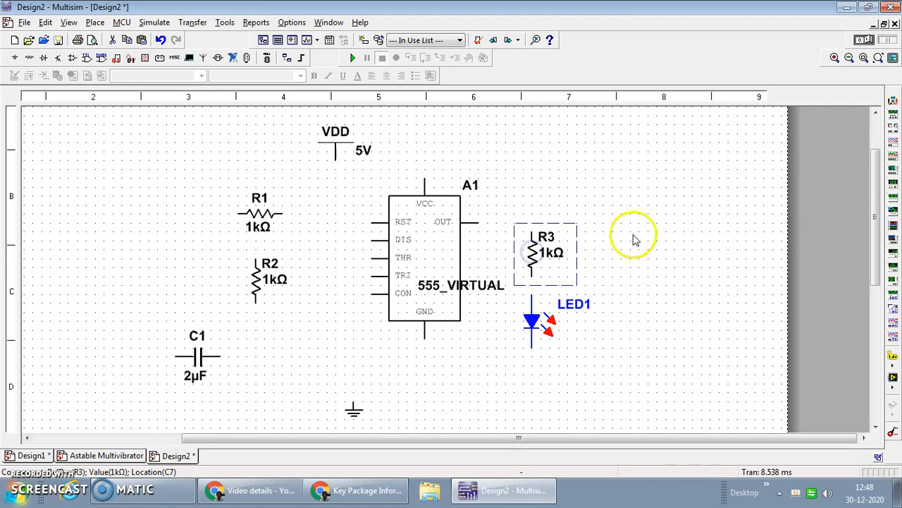
click(640, 237)
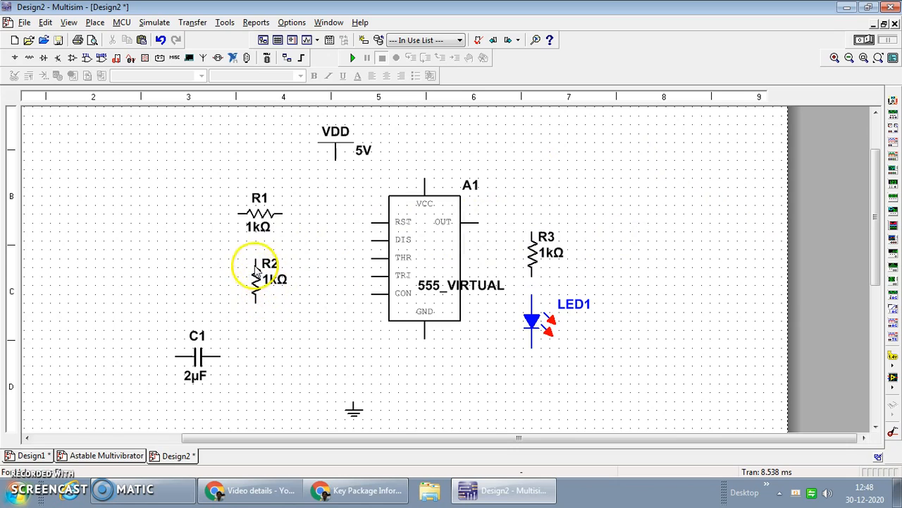
Rotate resistor R1 by 90 degrees so it stands vertically above R2
click(267, 217)
click(262, 224)
key(ctrl+r)
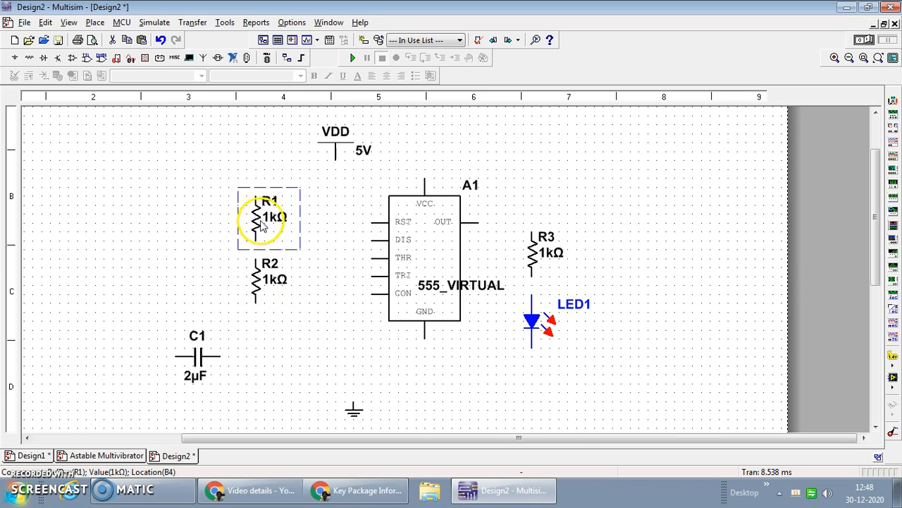
Set resistor R2's resistance to 470k
click(272, 278)
click(272, 280)
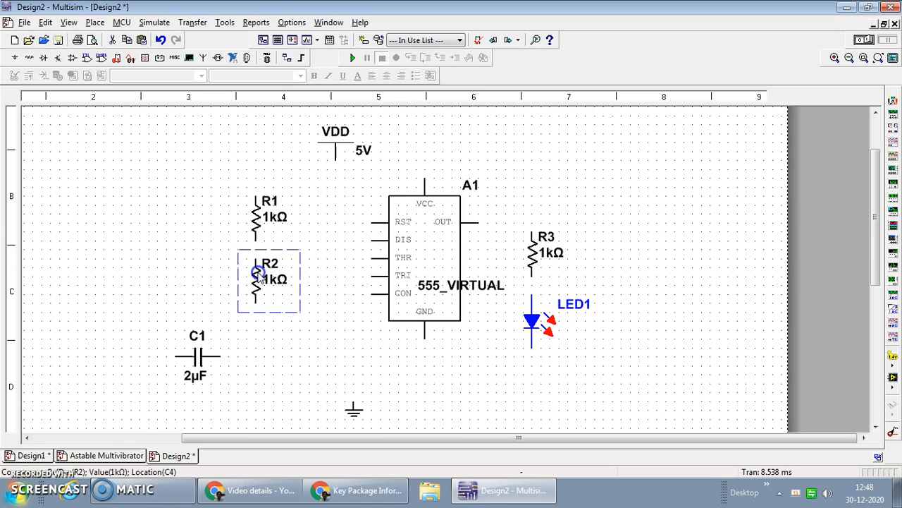
double_click(256, 265)
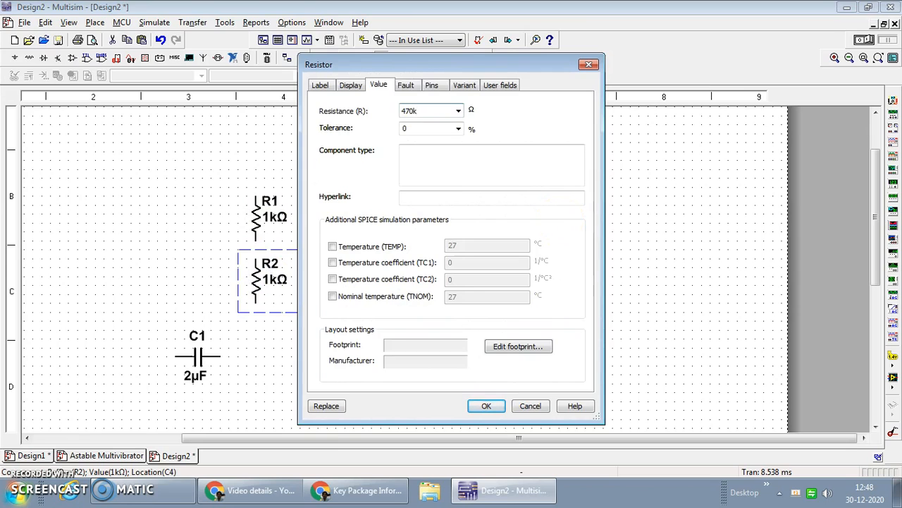
key(Return)
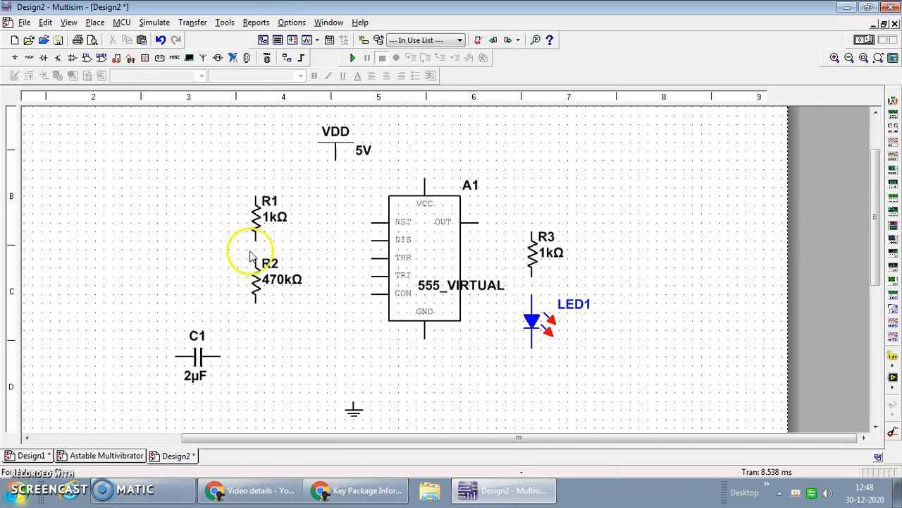
Rotate capacitor C1 to vertical and move it directly below R2
click(198, 363)
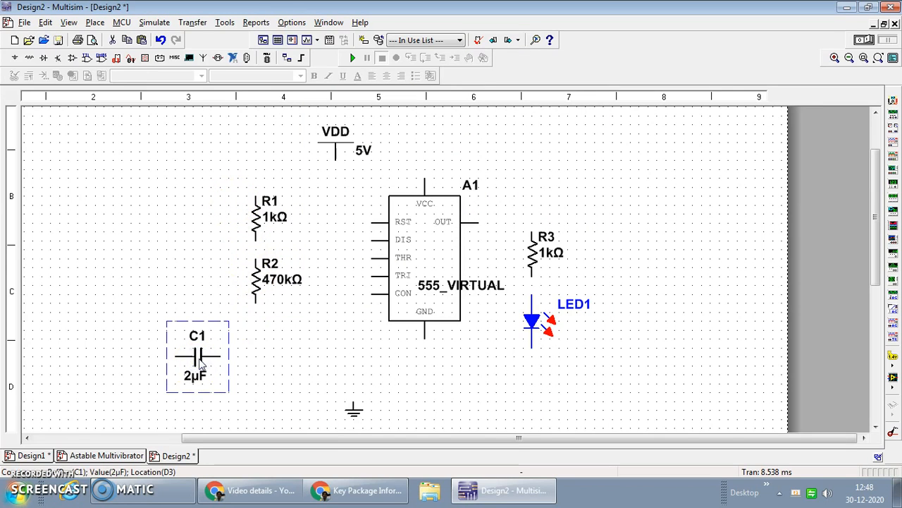
key(ctrl+r)
drag(196, 363, 258, 361)
click(346, 397)
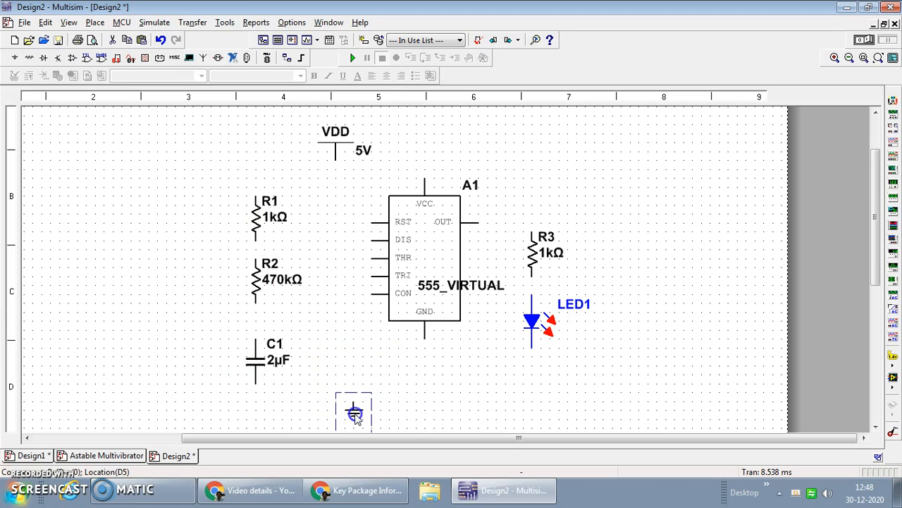
Set the VDD supply voltage to 9 V
scroll(445, 388, down, 1)
scroll(459, 378, up, 1)
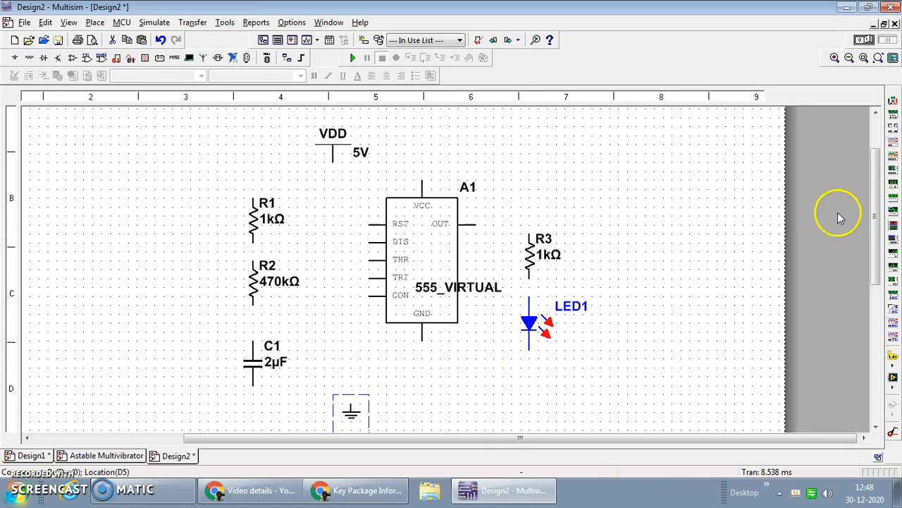
drag(874, 232, 880, 249)
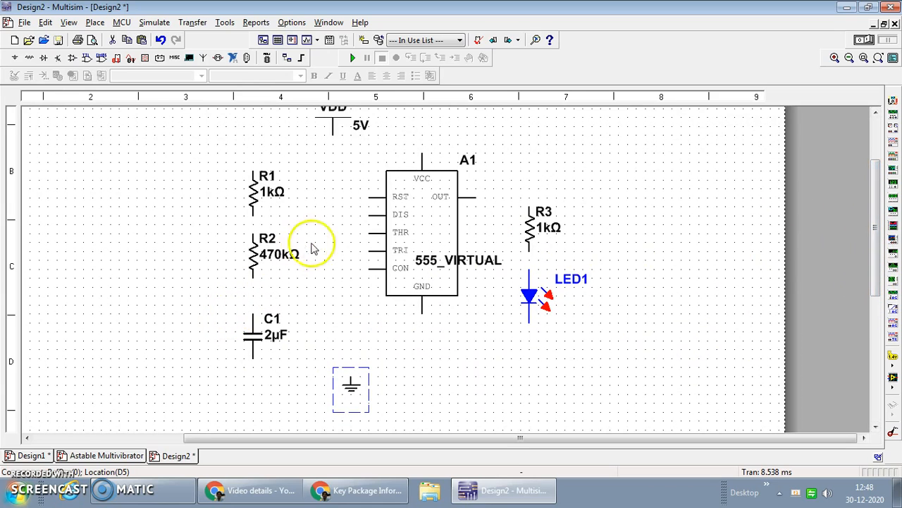
double_click(337, 125)
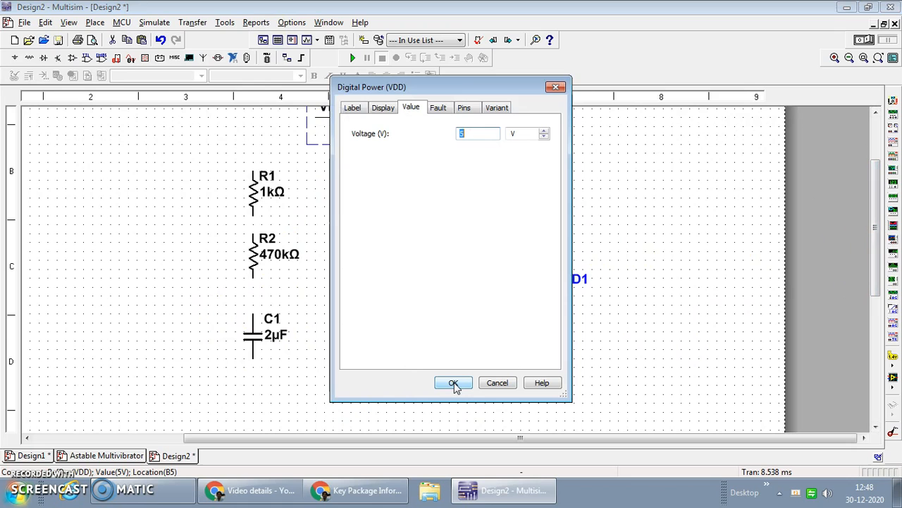
text(9)
click(454, 383)
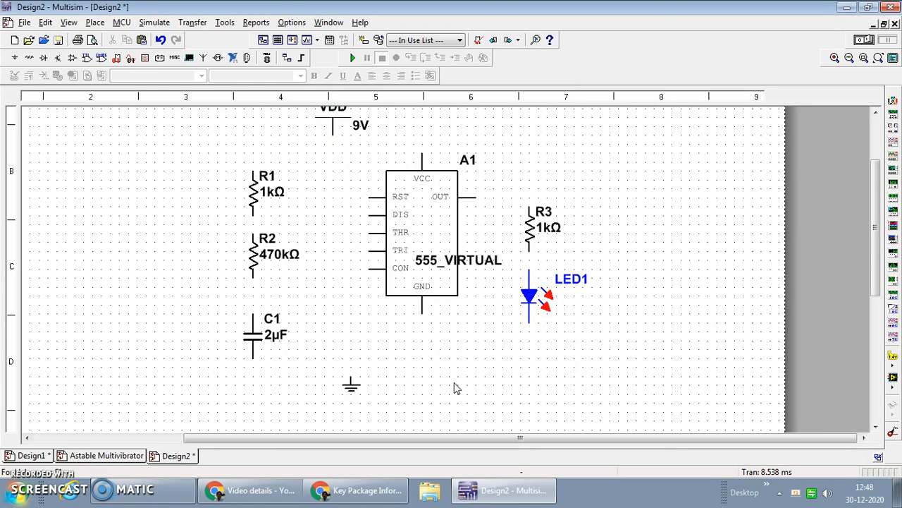
Move the VDD supply symbol directly above the 555 timer's VCC pin
drag(879, 265, 878, 257)
drag(334, 139, 423, 122)
click(539, 147)
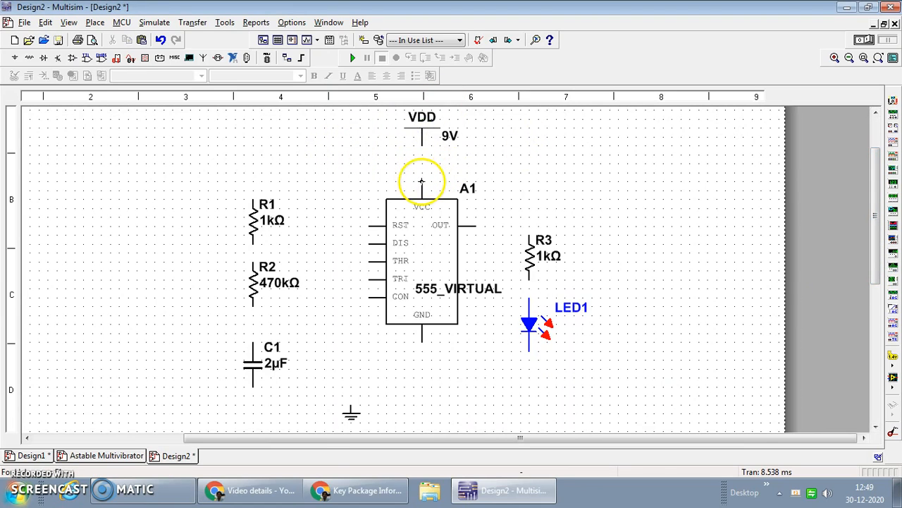
Wire the timer's VCC pin to VDD and connect the RST pin to that supply wire
drag(422, 167, 427, 149)
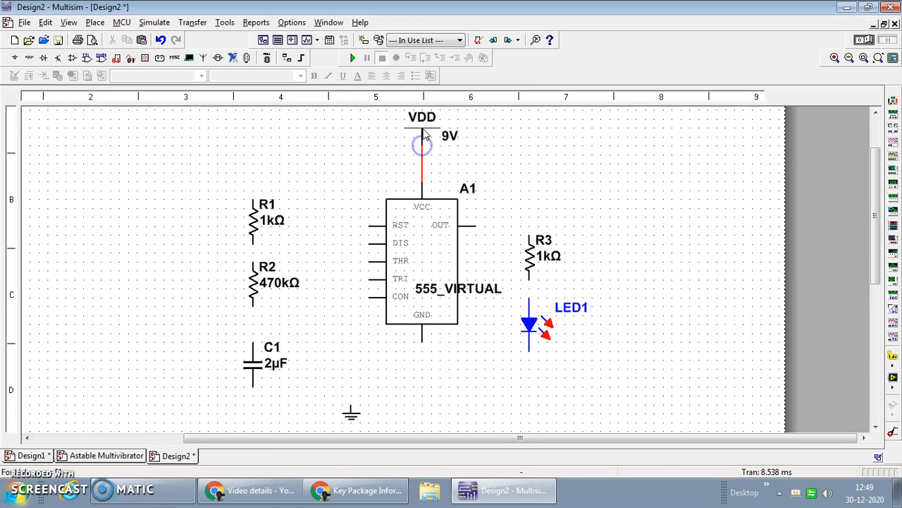
click(423, 136)
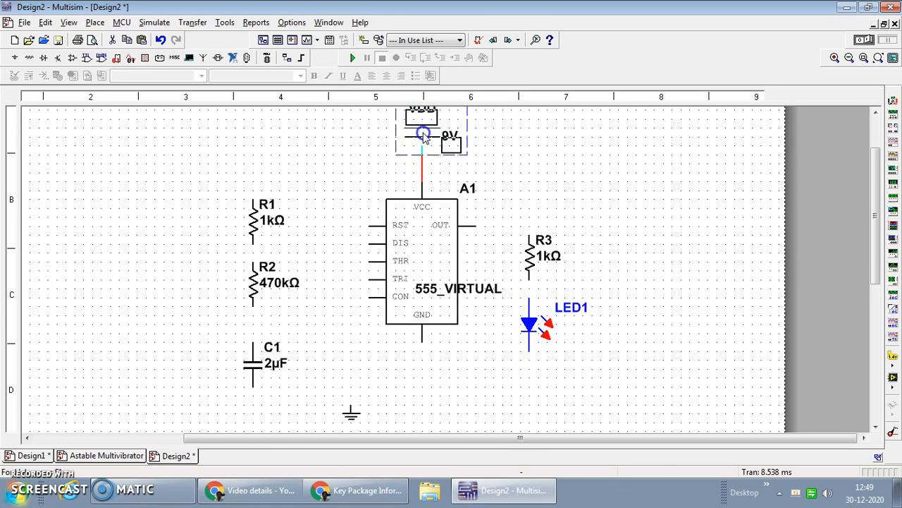
click(516, 133)
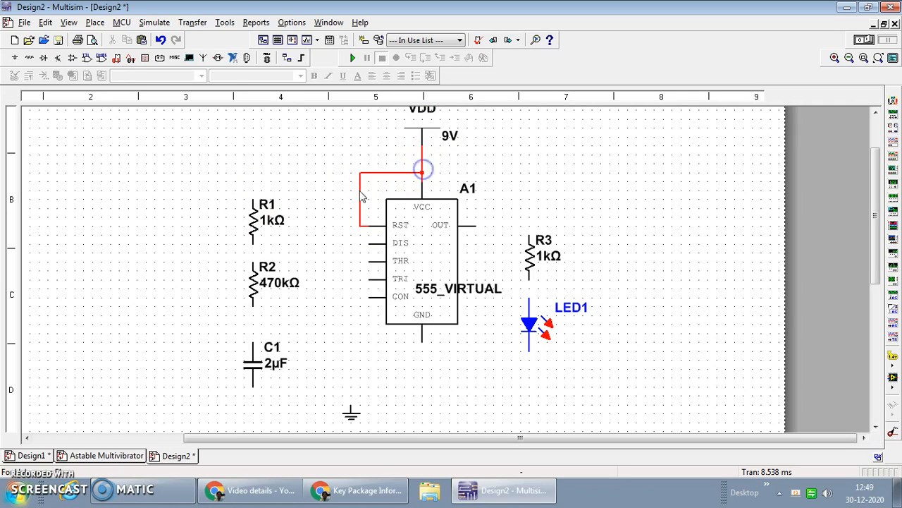
Wire R1's upper end to the supply line and connect R1, R2 and C1 in series, shifting R2 slightly down
drag(253, 196, 356, 169)
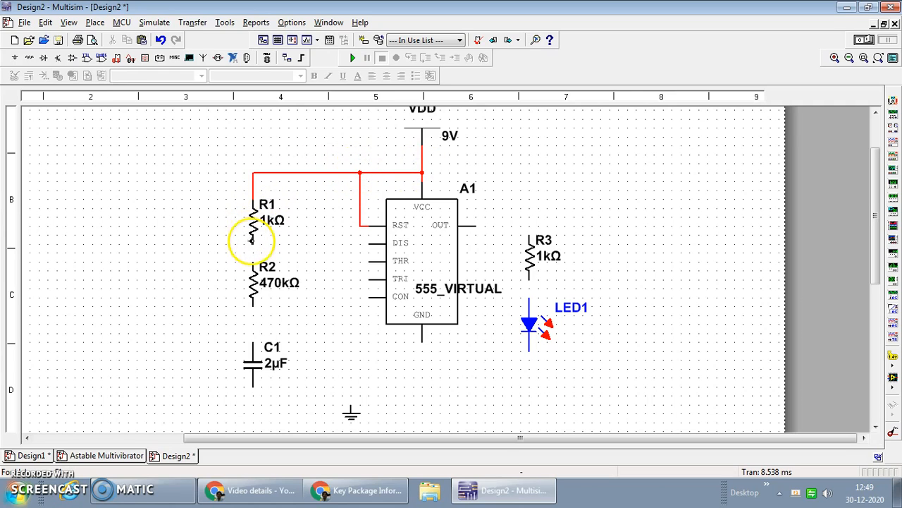
drag(259, 284, 258, 293)
click(324, 319)
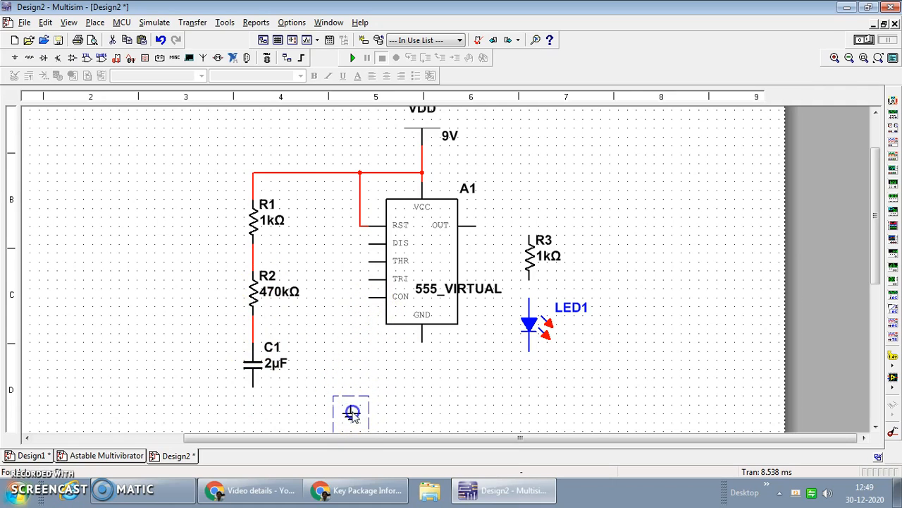
Move the ground symbol directly below the 555 timer and wire the GND pin to it
drag(423, 404, 422, 401)
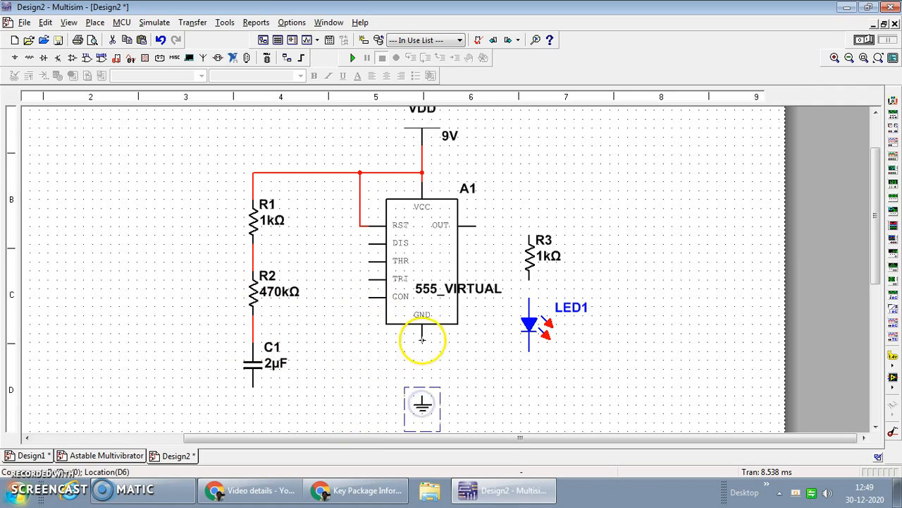
click(423, 340)
click(425, 395)
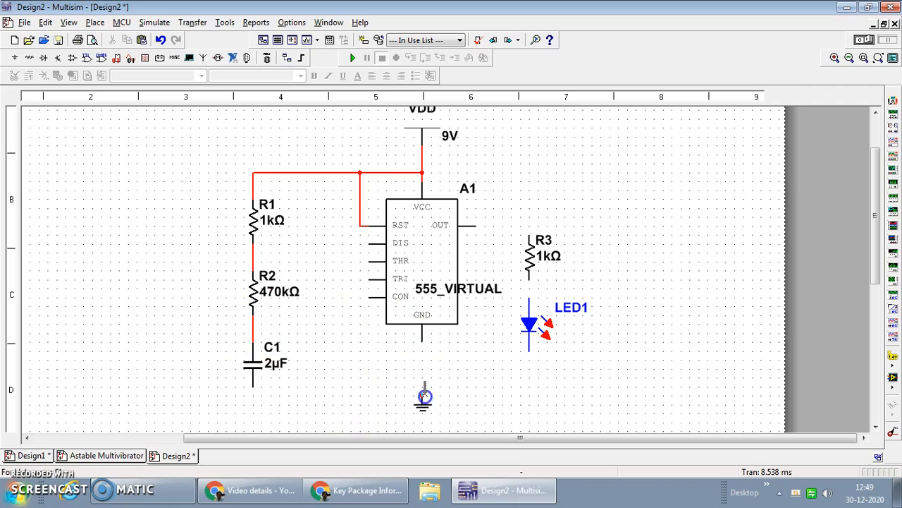
Wire C1's lower end to the timer's ground line and shift the horizontal wire slightly down
click(253, 386)
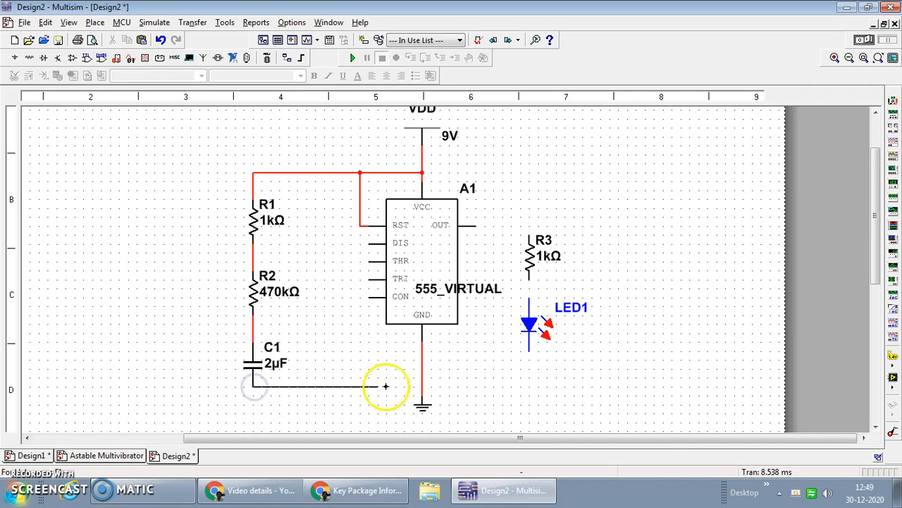
click(422, 386)
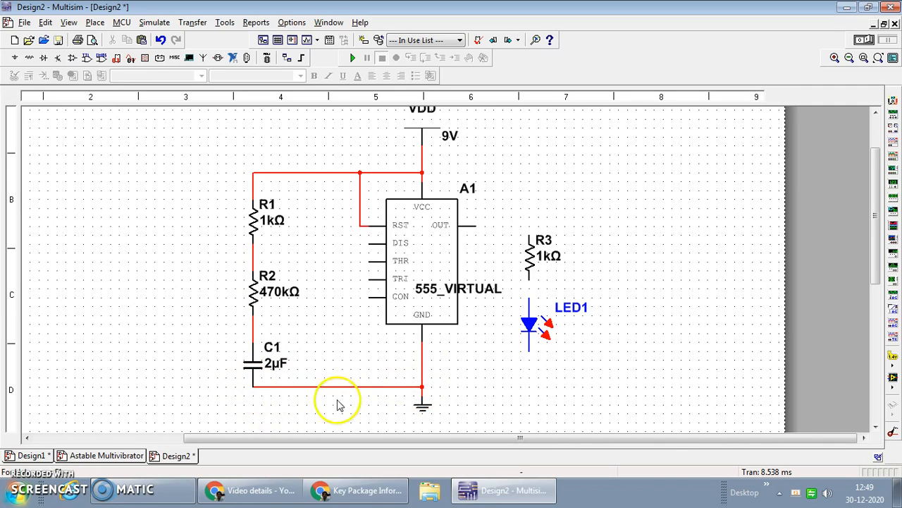
drag(360, 386, 362, 394)
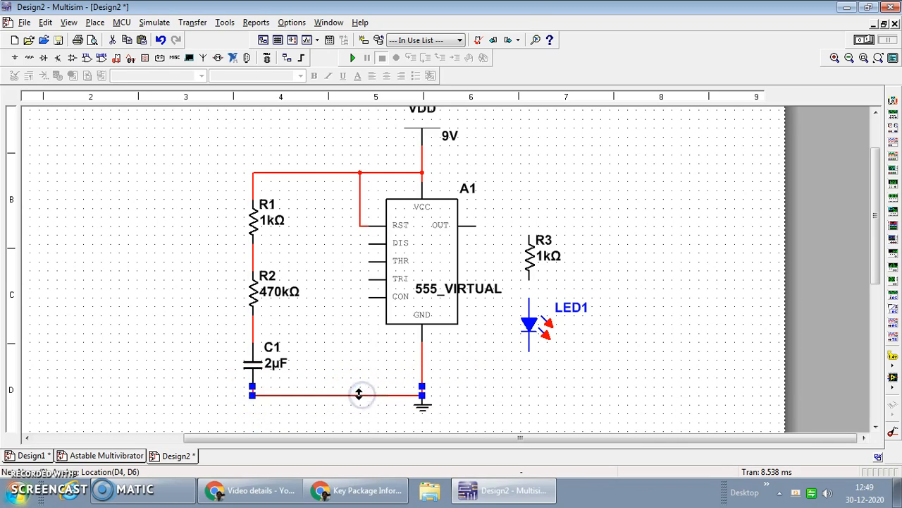
click(507, 365)
Move the ground symbol lower and replace its short connection to the junction of the GND and C1 wires
click(426, 408)
drag(425, 418, 425, 419)
click(474, 404)
click(431, 400)
key(Delete)
click(424, 415)
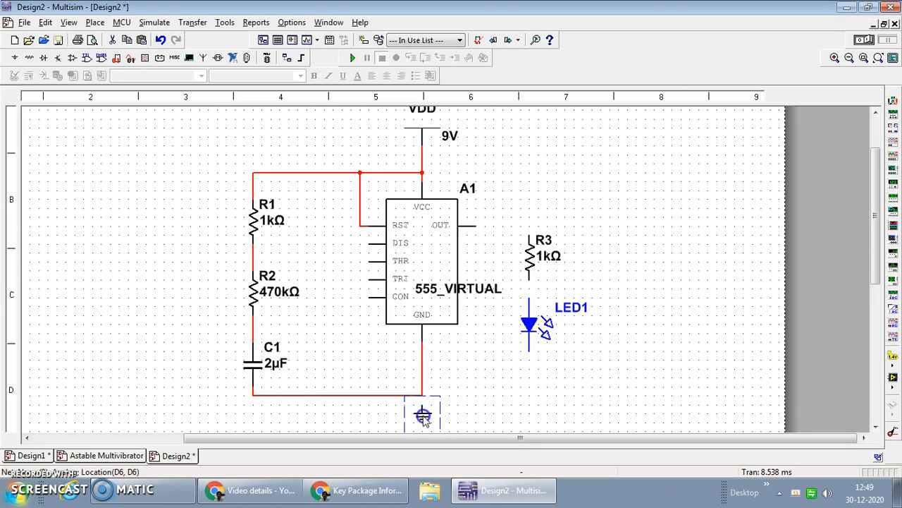
click(494, 399)
click(423, 412)
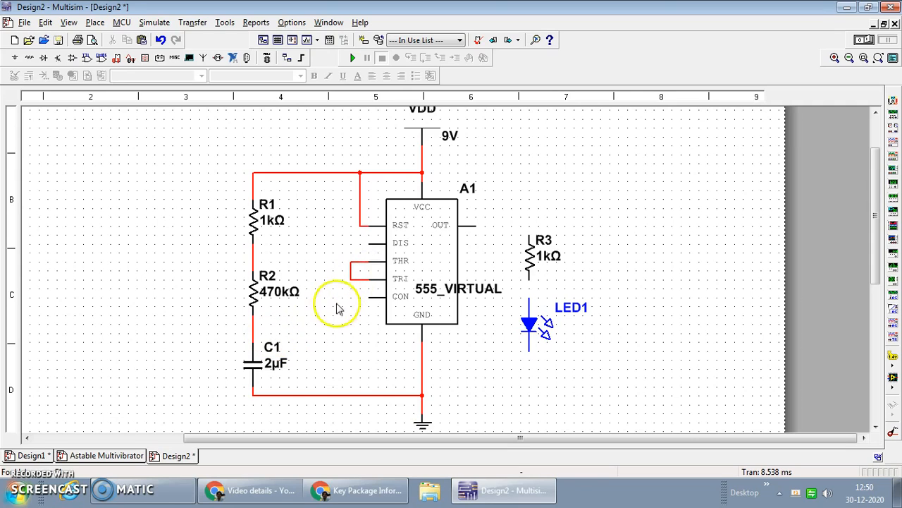
Remove the wire looping THR to TRI and wire the TRI pin to the node between R2 and C1
click(359, 279)
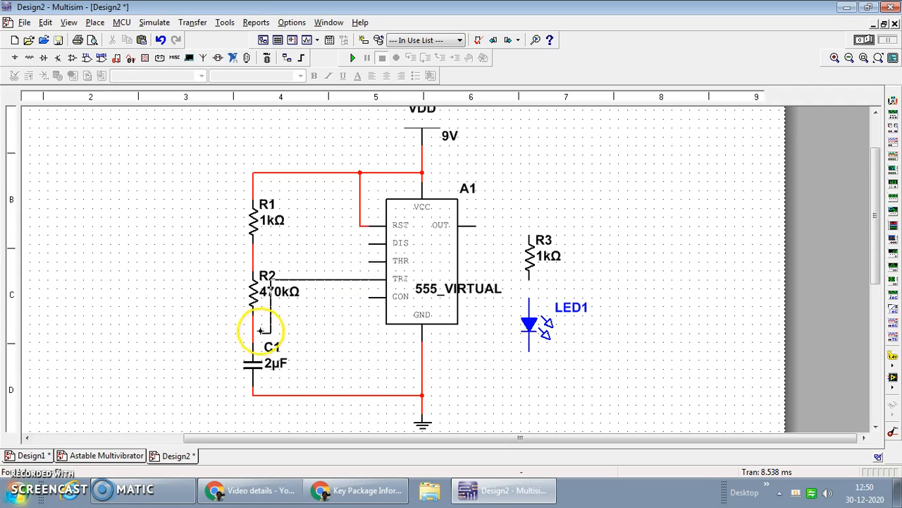
click(323, 324)
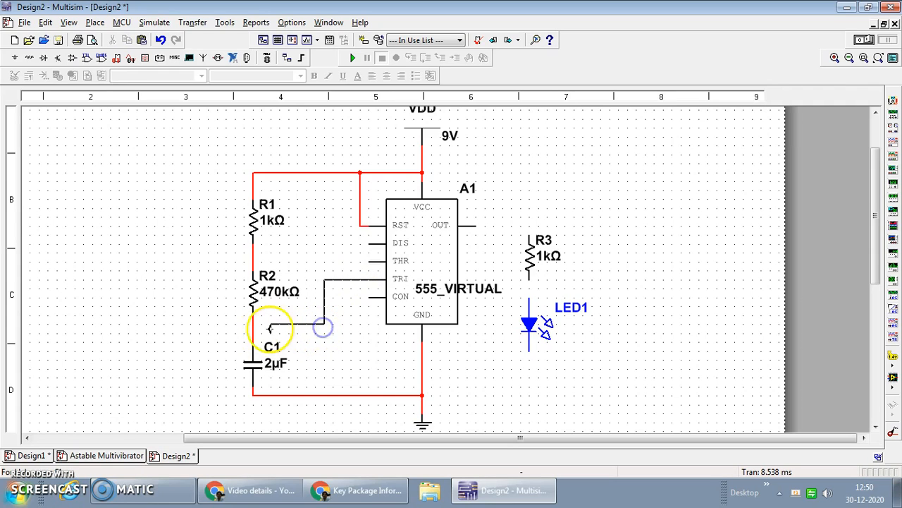
click(253, 325)
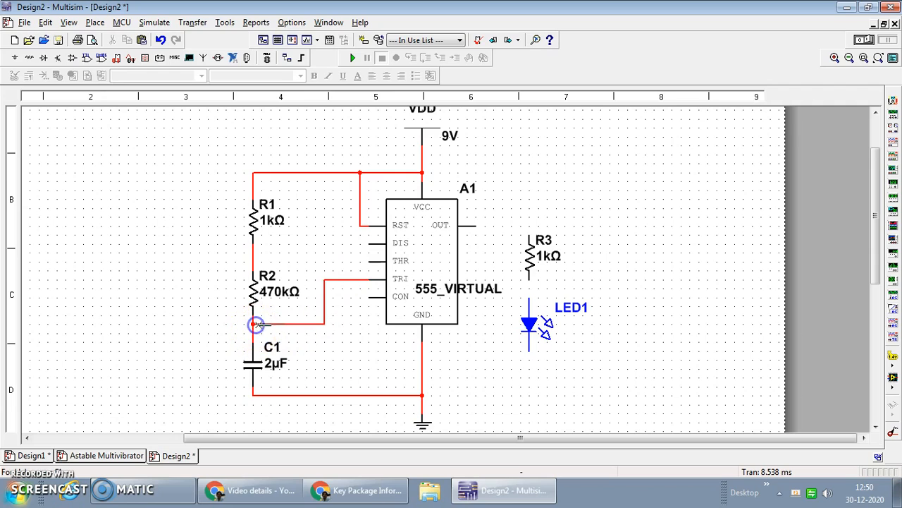
Wire the THR pin to the TRI wire and the DIS pin to the node between R1 and R2
click(372, 262)
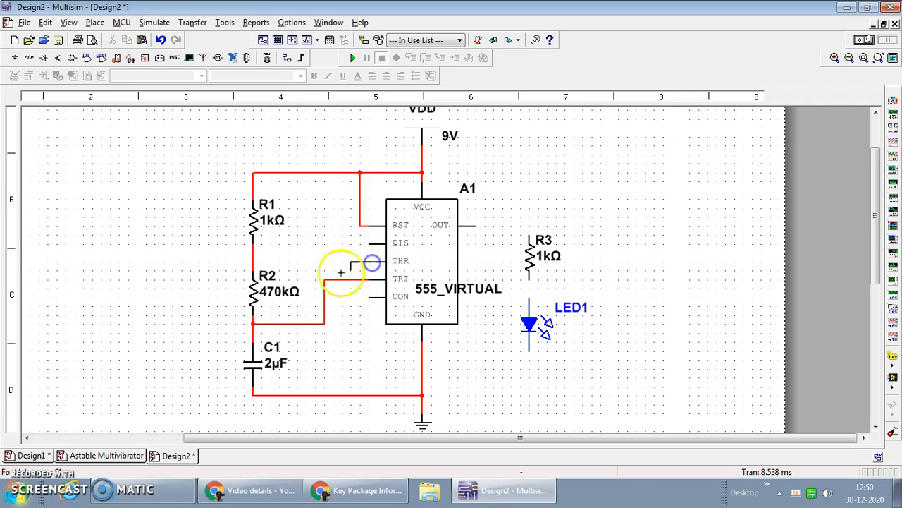
click(325, 280)
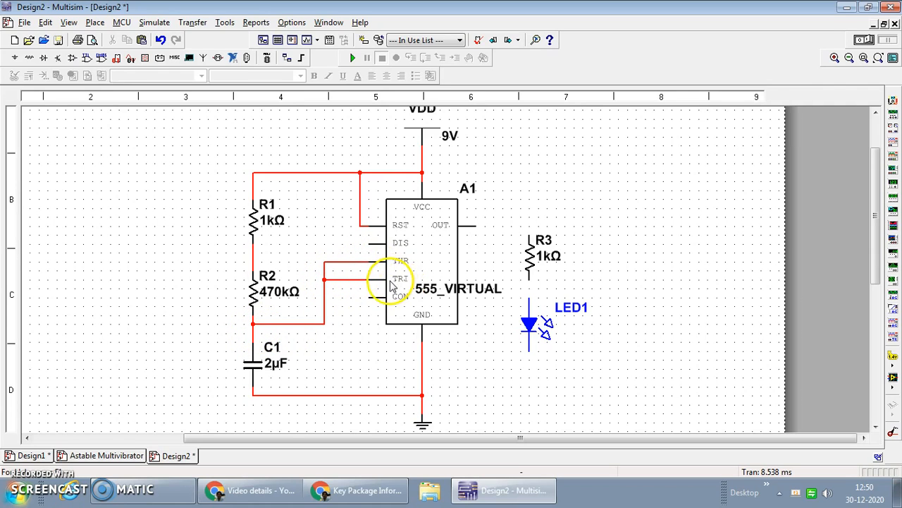
click(370, 243)
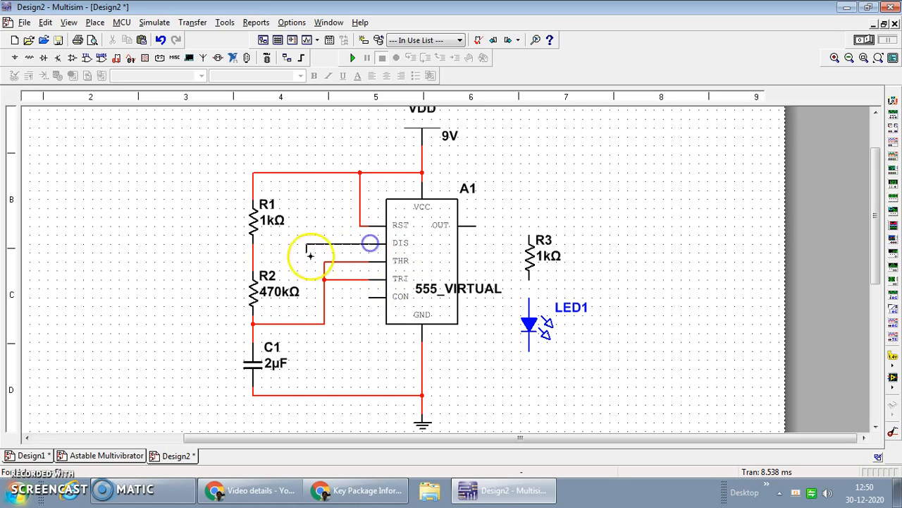
right_click(257, 254)
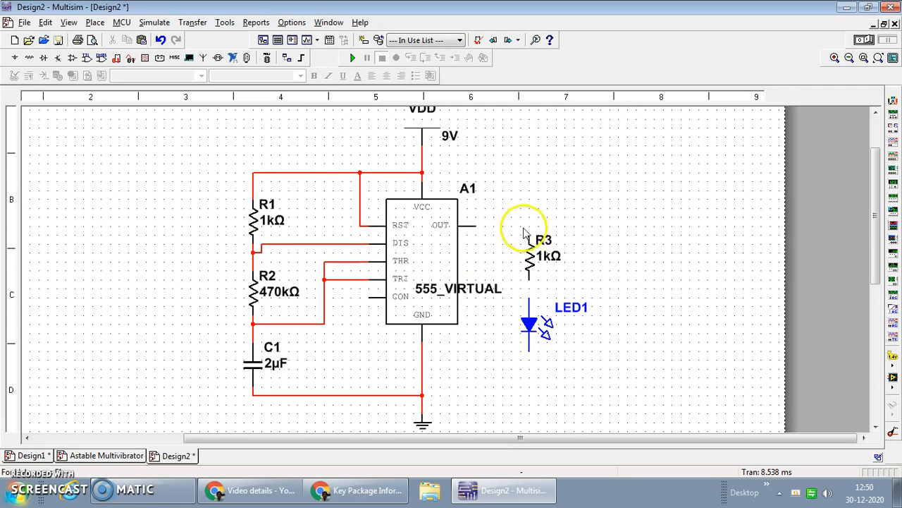
Wire the timer's OUT pin through R3 and LED1 in series to the bottom ground line
click(475, 224)
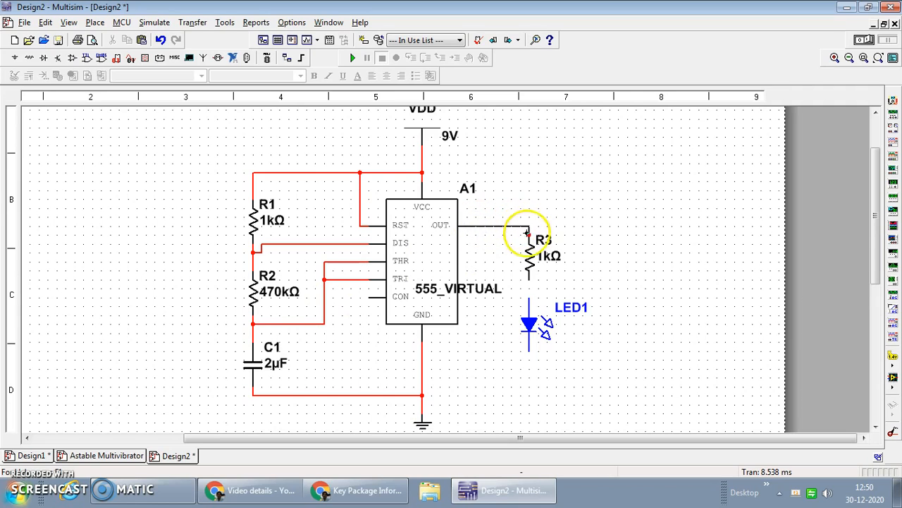
click(527, 235)
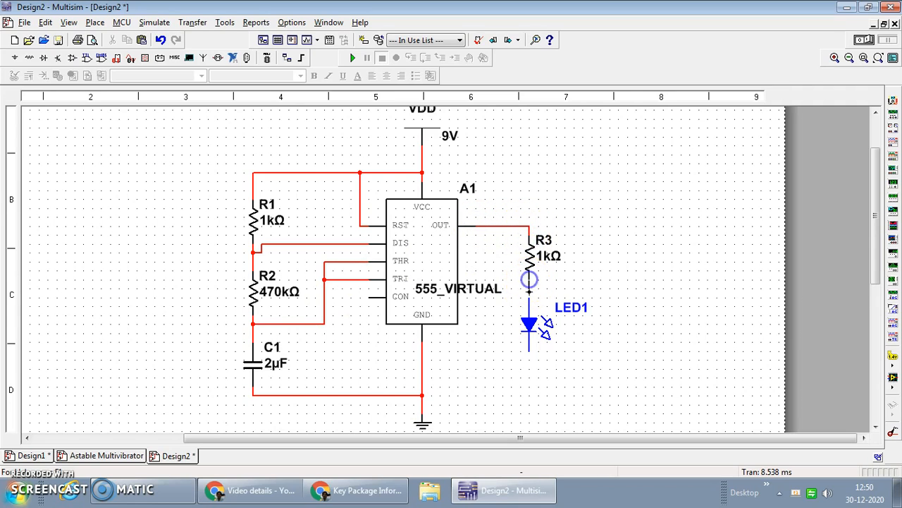
click(529, 297)
click(531, 350)
click(423, 395)
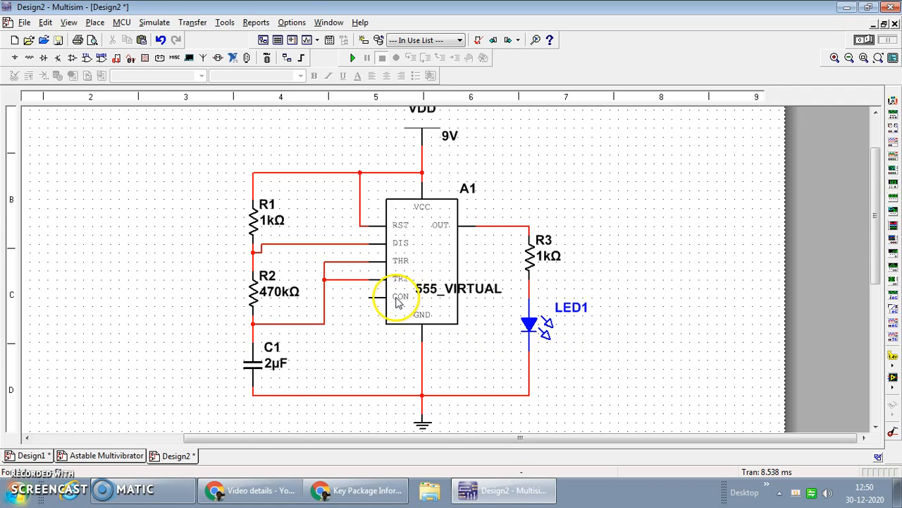
drag(874, 215, 875, 205)
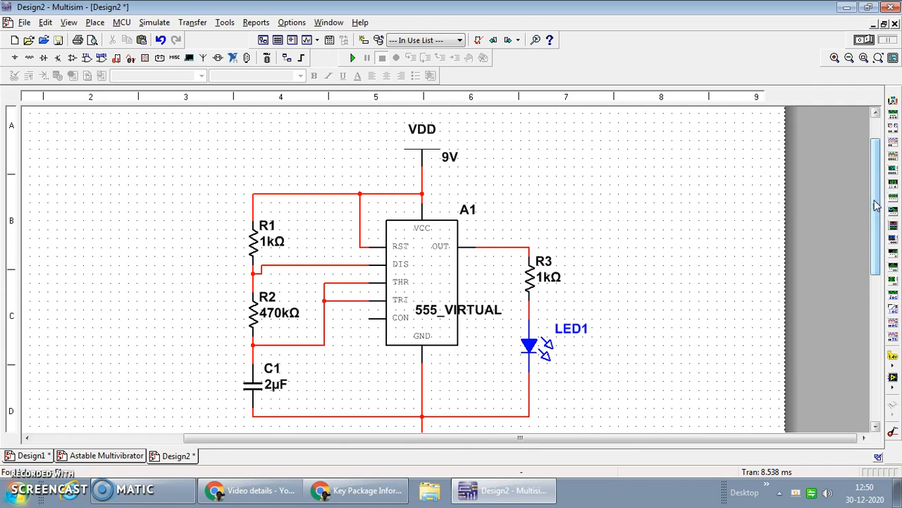
click(741, 224)
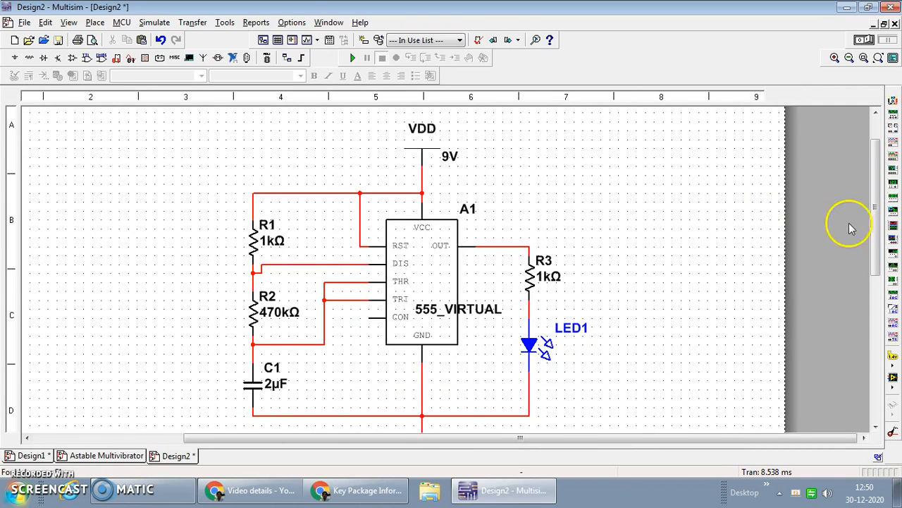
drag(874, 227, 874, 234)
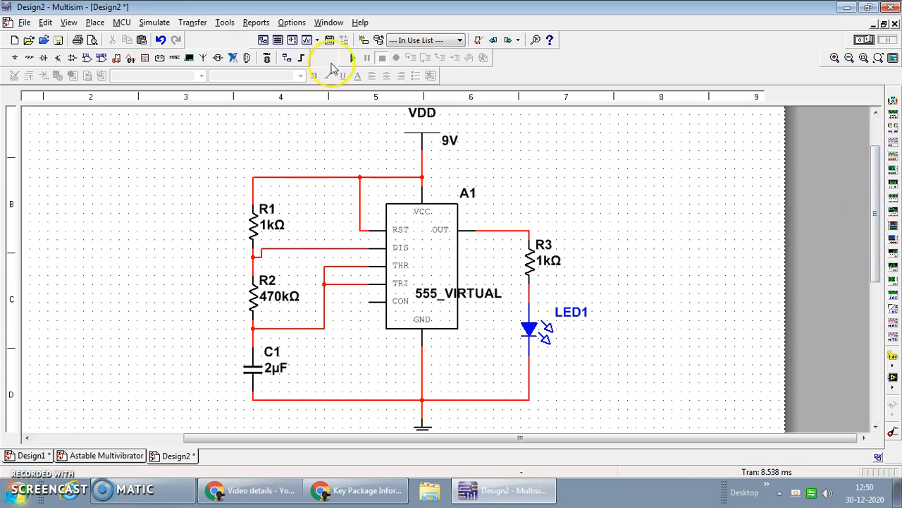
Test-run the simulation, set capacitor C1 to 1 µF and run the circuit again before stopping it
click(352, 58)
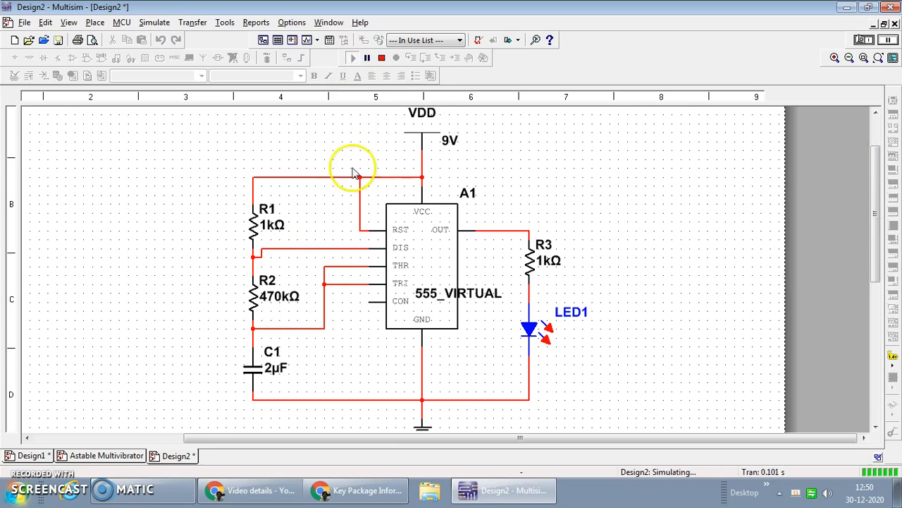
click(381, 58)
double_click(268, 368)
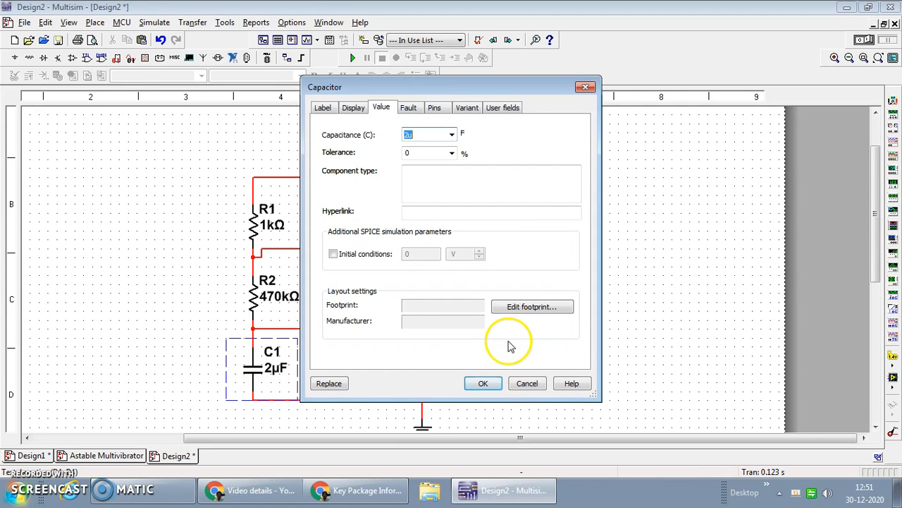
key(Return)
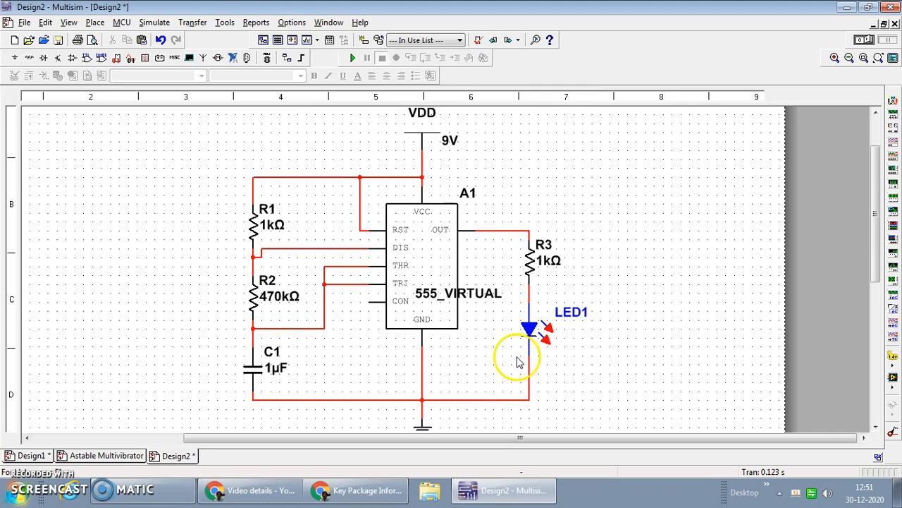
click(353, 58)
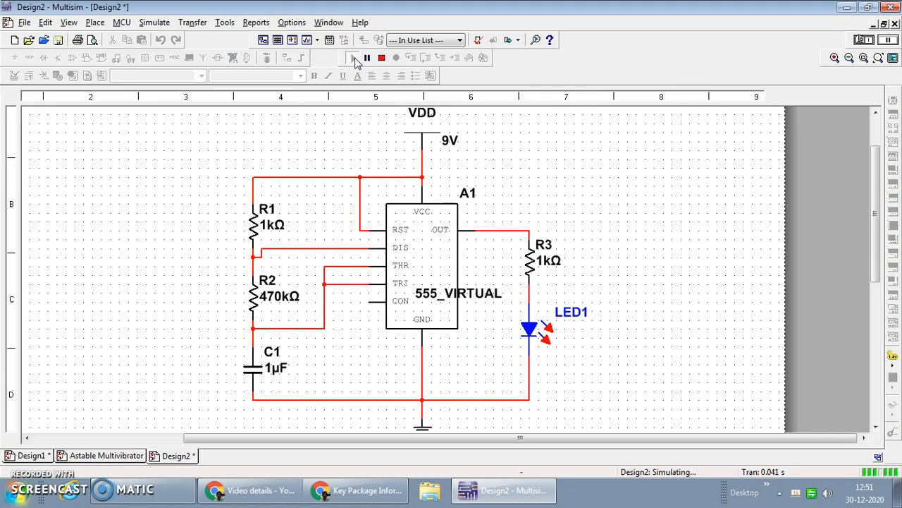
click(381, 58)
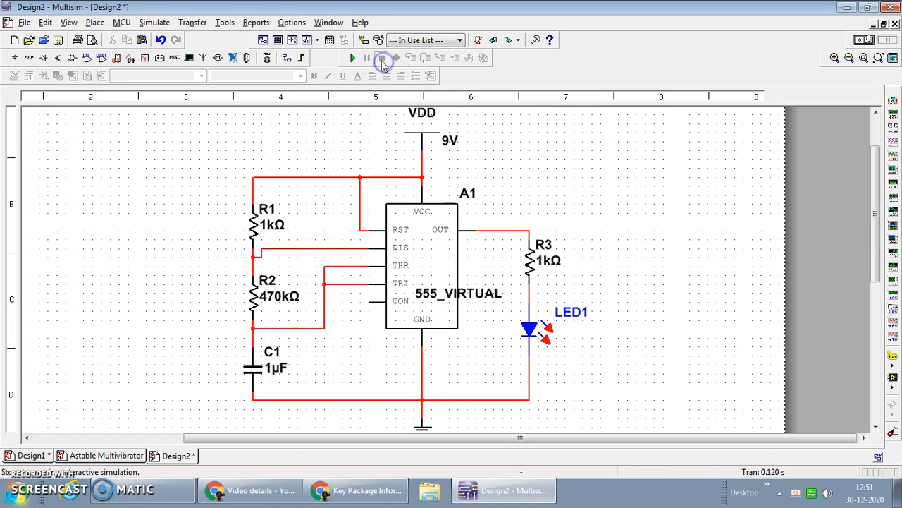
Set capacitor C1 to 1 nF and run the simulation briefly to check the LED's blinking
click(260, 368)
double_click(260, 368)
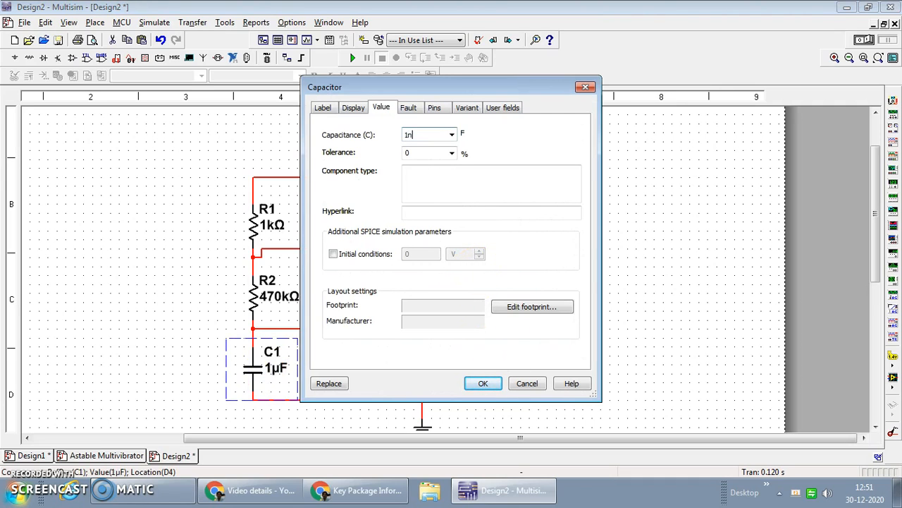
key(Return)
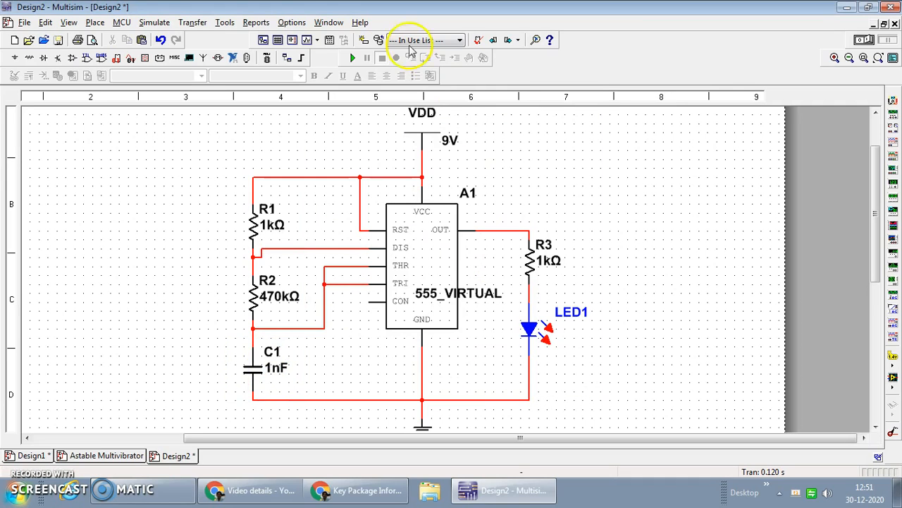
click(353, 58)
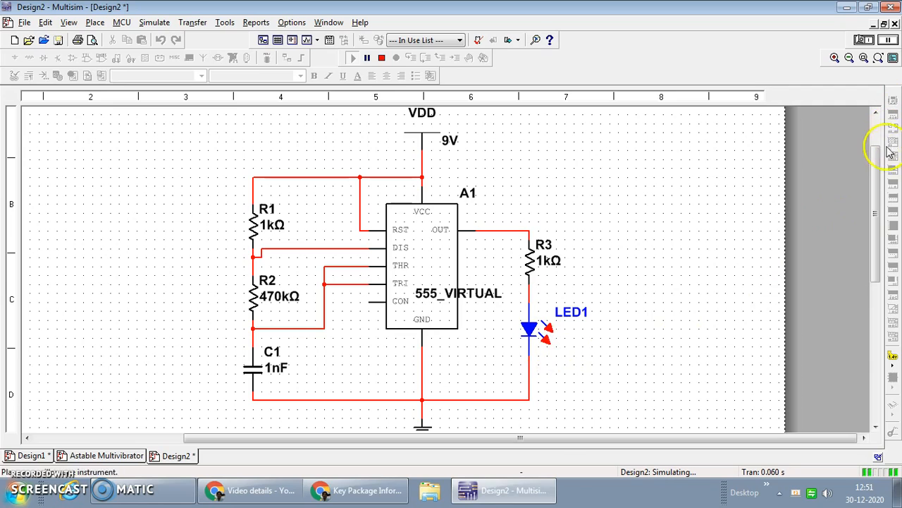
click(381, 58)
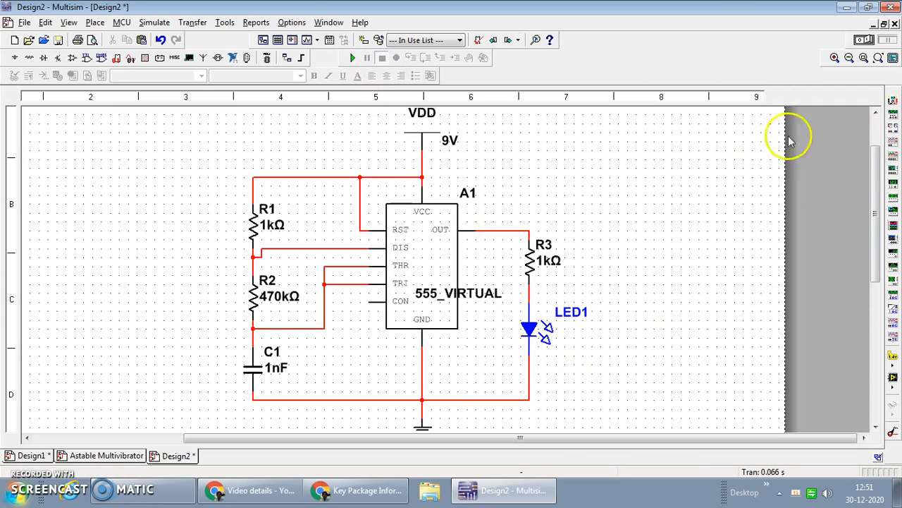
Add an oscilloscope and wire channel A's positive terminal to the OUT–R3 node and its negative terminal to the bottom ground line
click(894, 143)
click(605, 207)
drag(609, 205, 529, 231)
click(630, 230)
click(618, 191)
click(523, 399)
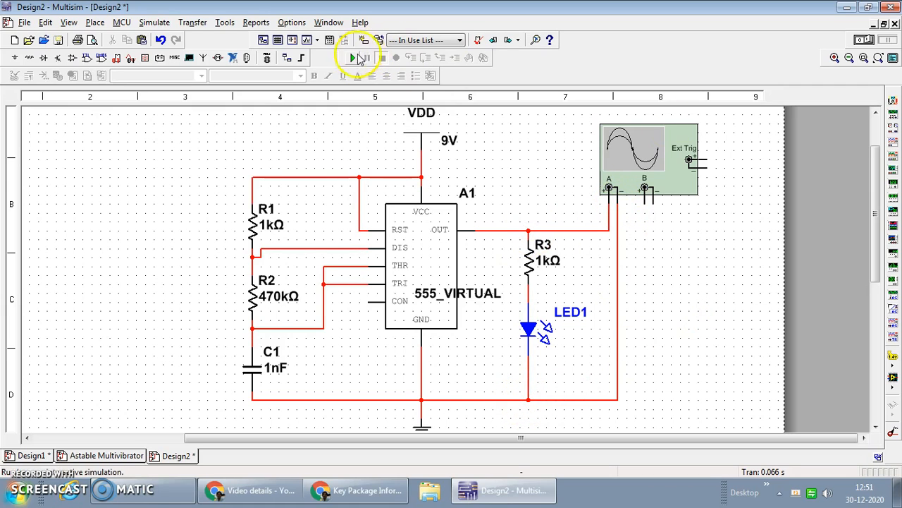
Run the simulation and open the oscilloscope display, moving it clear of the LED and the instrument symbol
click(352, 58)
double_click(650, 159)
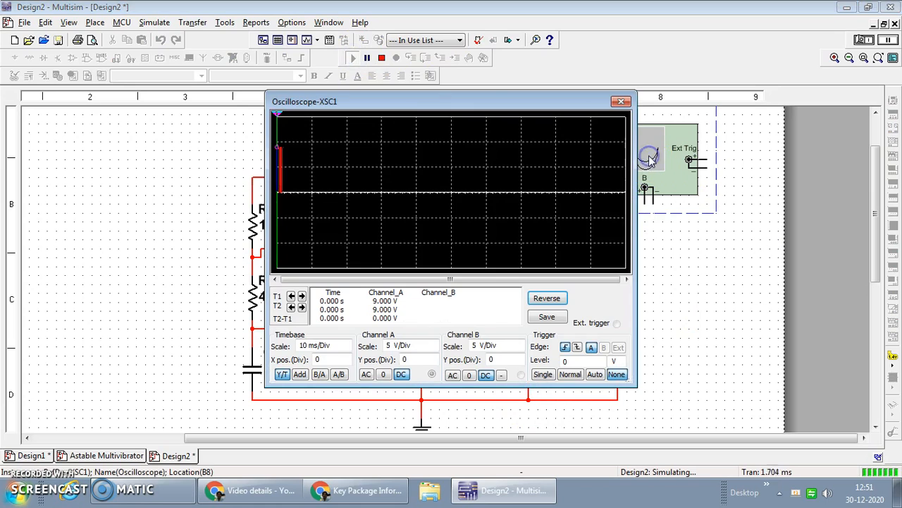
drag(475, 101, 239, 106)
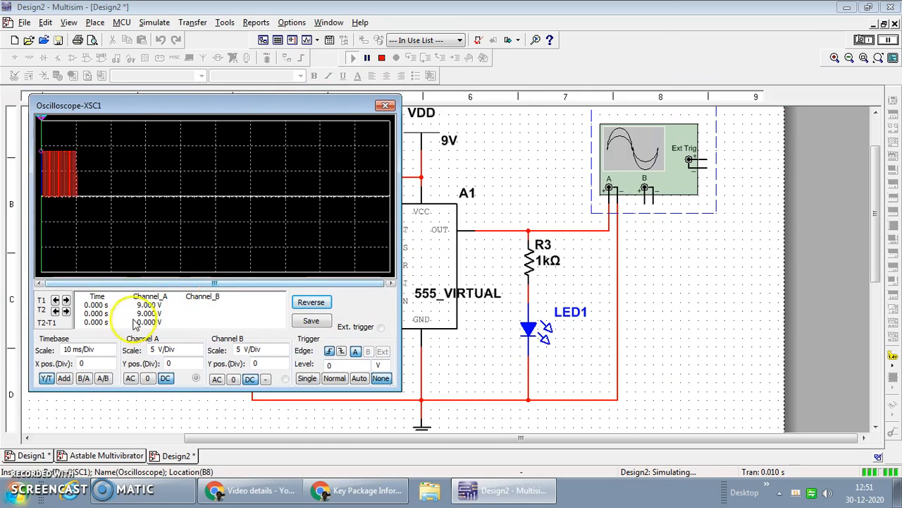
Set the oscilloscope's timebase scale to 200 us/Div
click(111, 353)
click(112, 353)
click(111, 353)
click(111, 353)
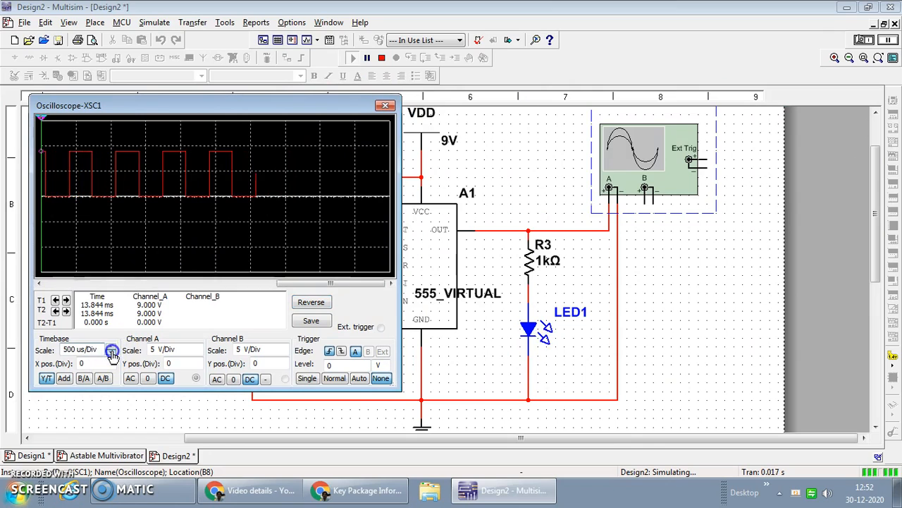
click(110, 353)
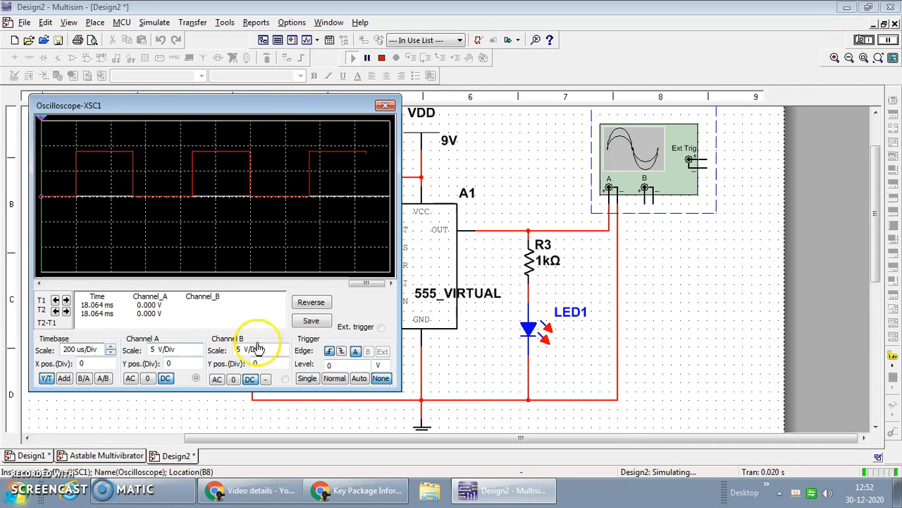
Reverse the oscilloscope's background colour and pause the simulation to review the earlier part of the waveform
click(312, 303)
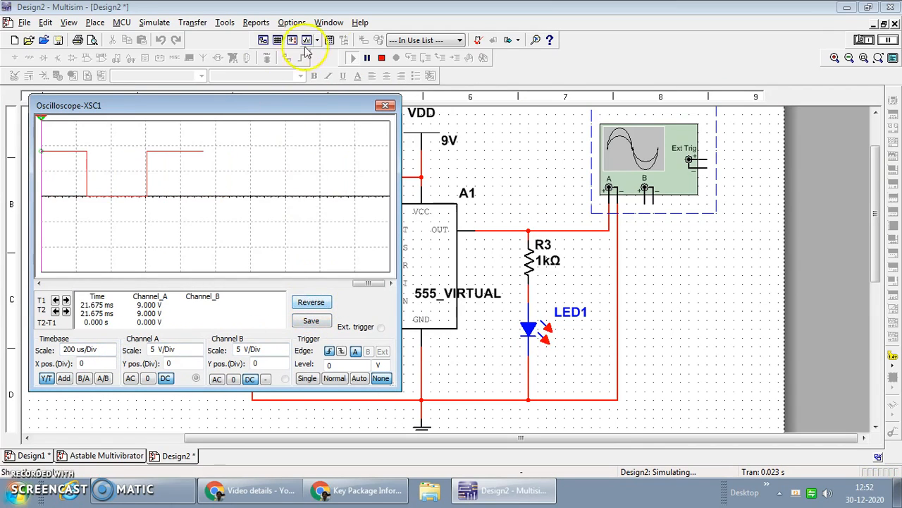
click(369, 59)
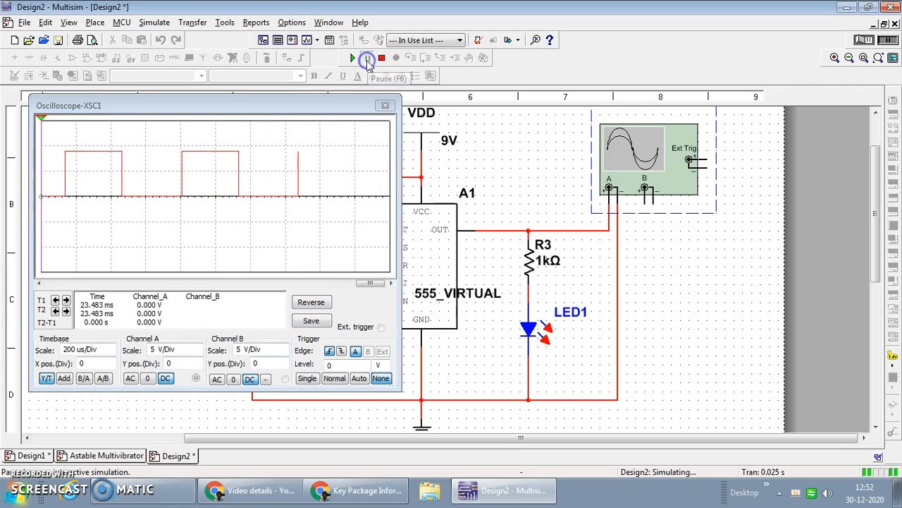
drag(364, 287, 294, 289)
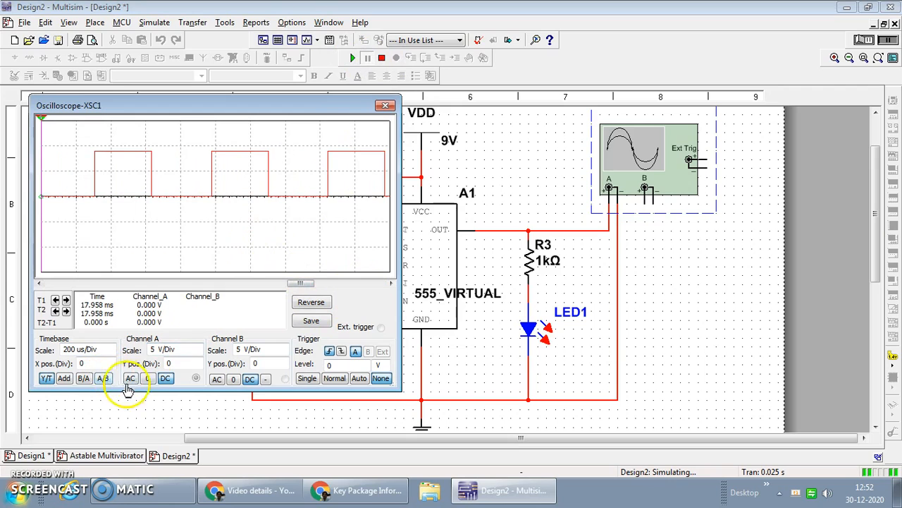
Set channel A's Y position to -0.6 divisions on the oscilloscope
click(198, 366)
click(198, 367)
click(198, 366)
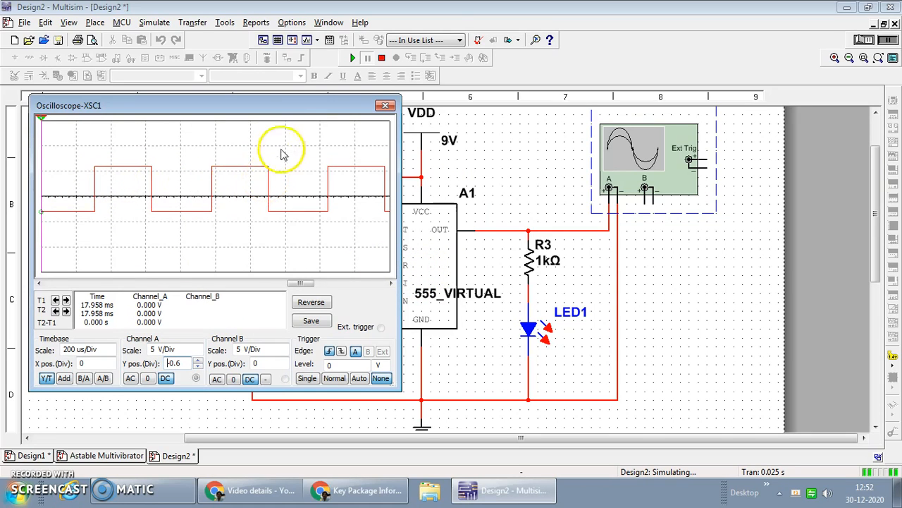
Resume and stop the simulation, and restart it up to a pause to examine the square wave against the LED's blinking
click(352, 58)
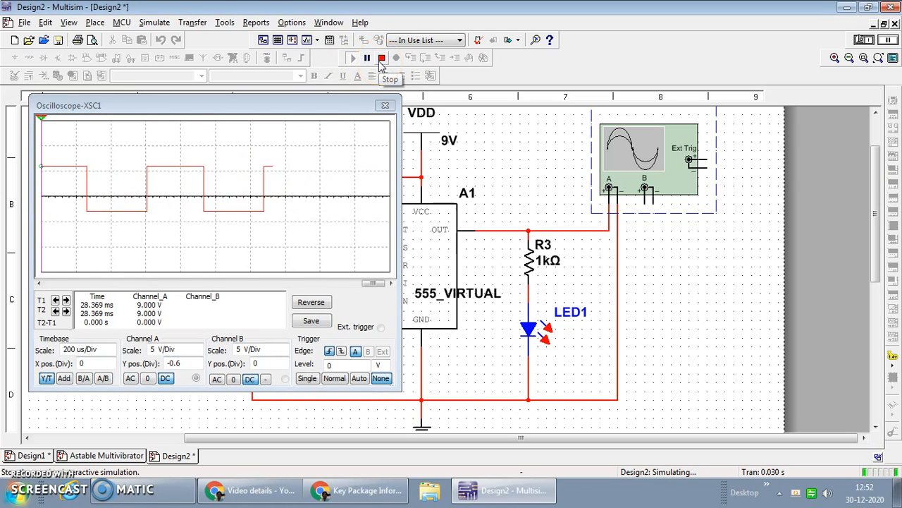
click(382, 61)
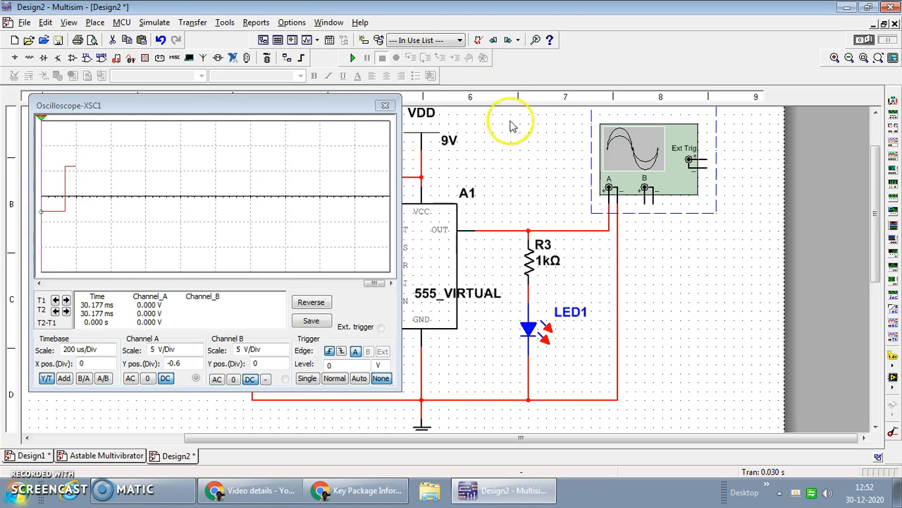
click(354, 59)
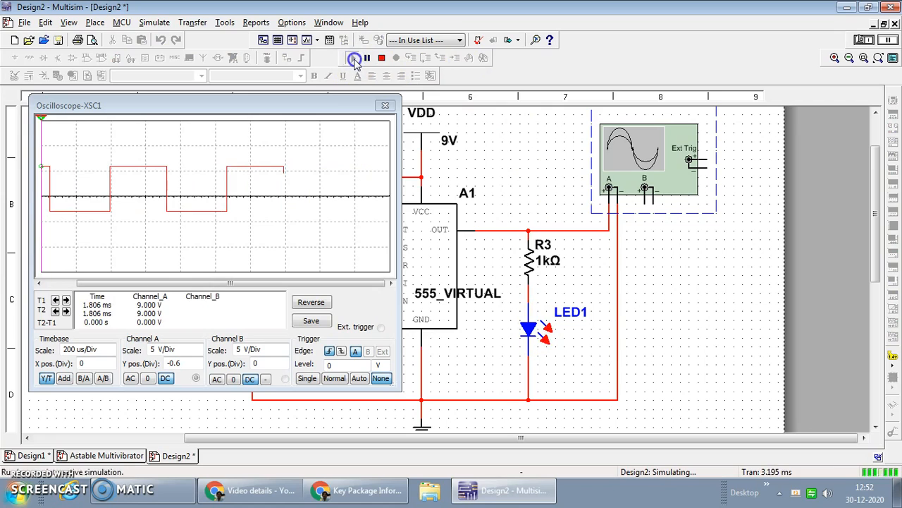
click(367, 59)
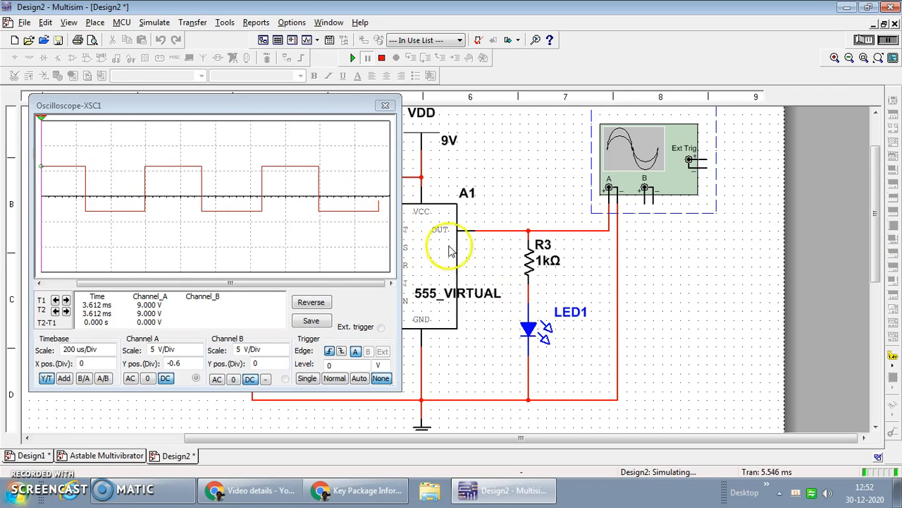
Move the oscilloscope display around to view the circuit, close it and stop the simulation
click(243, 104)
drag(244, 104, 846, 125)
drag(510, 437, 753, 440)
click(829, 118)
drag(807, 125, 572, 68)
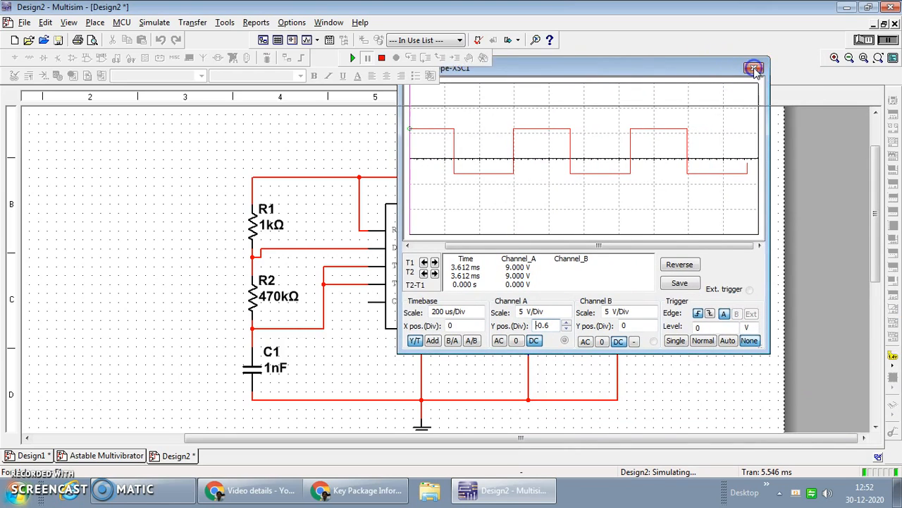
click(755, 69)
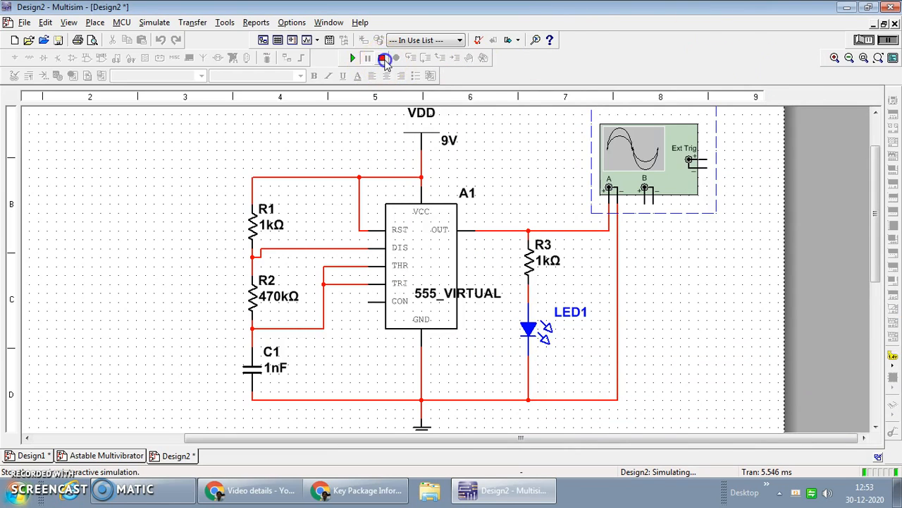
click(383, 59)
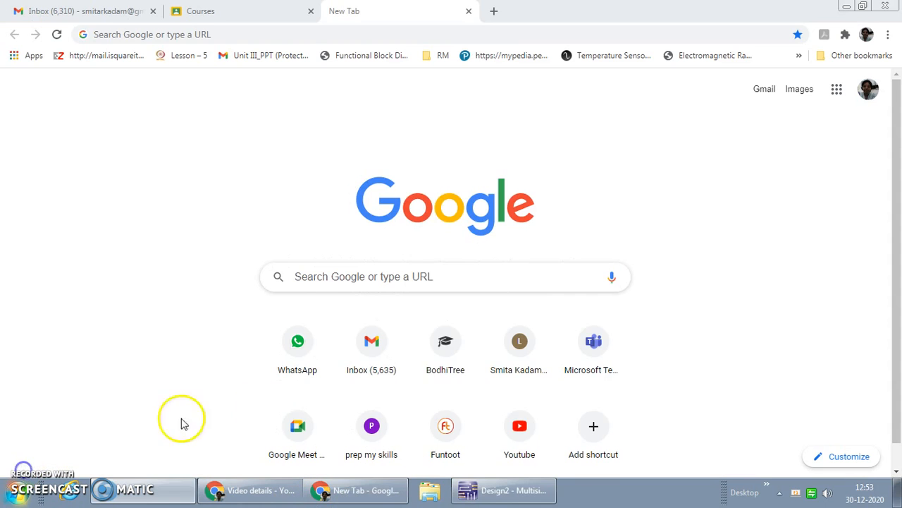
Search Google for "Dip trace" in Chrome and open the diptrace.com home page from the results
click(443, 273)
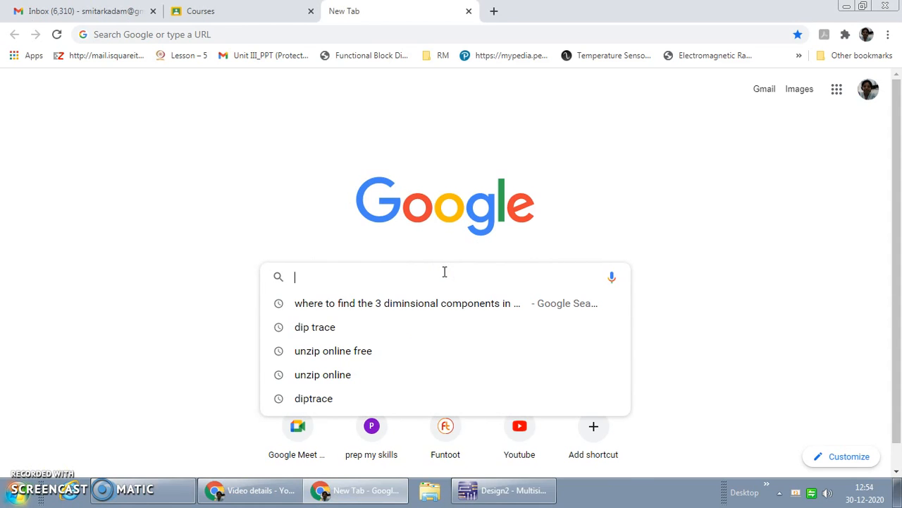
text(Dip trav)
key(BackSpace)
text(ce)
click(457, 292)
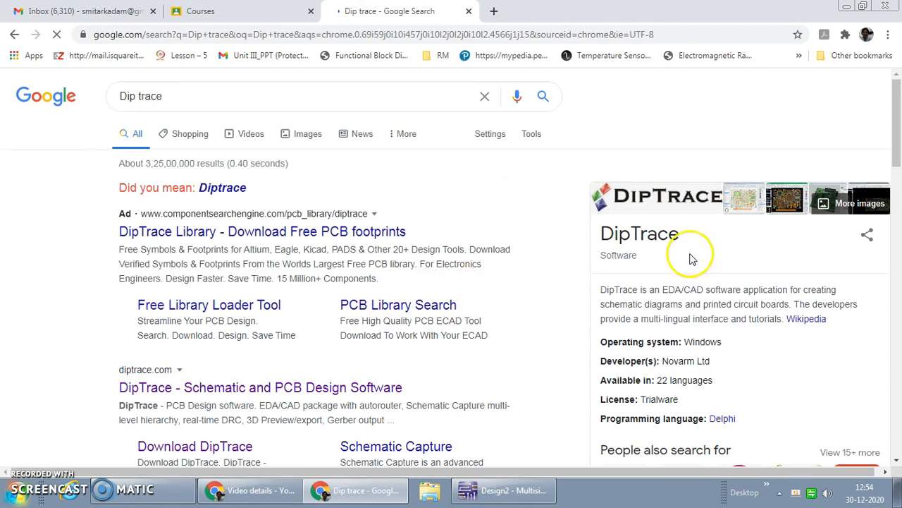
scroll(383, 292, down, 2)
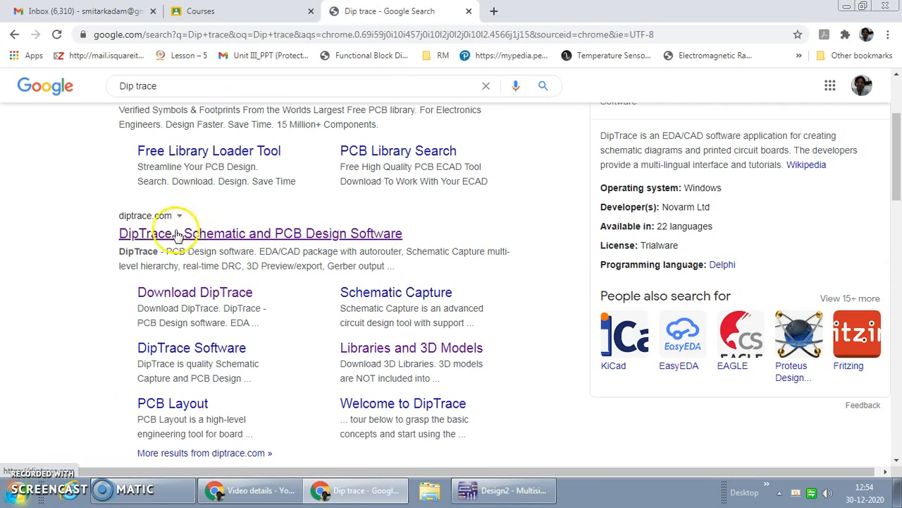
click(185, 238)
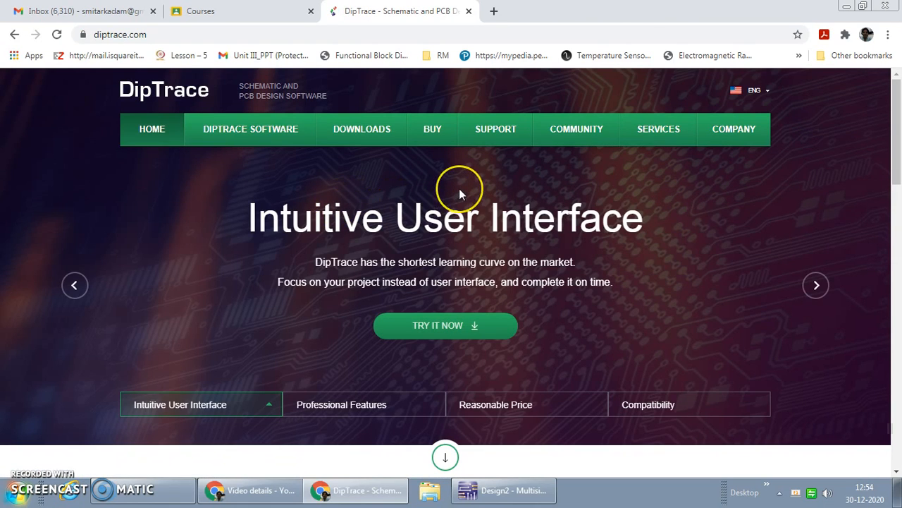
Go to the Download DipTrace page and choose the 64-bit Windows build of DipTrace 4.0 Freeware
click(387, 141)
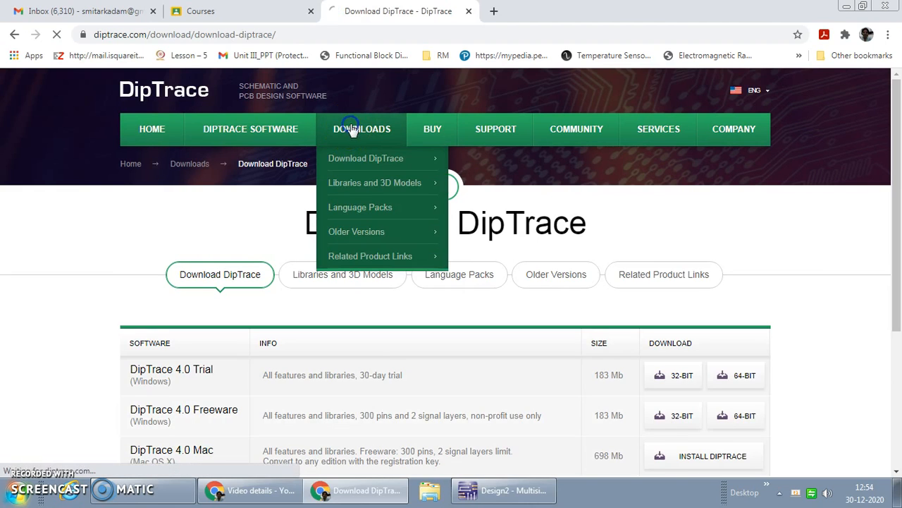
click(356, 157)
scroll(557, 296, down, 2)
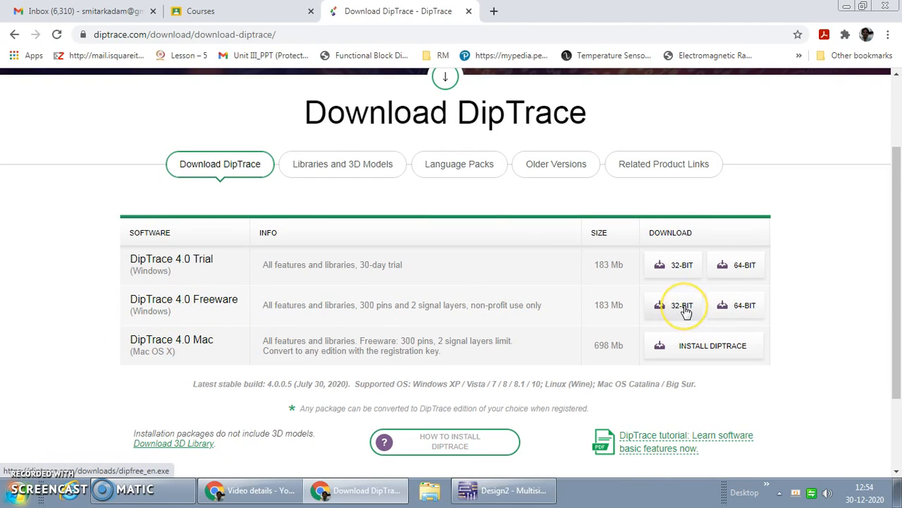
click(752, 311)
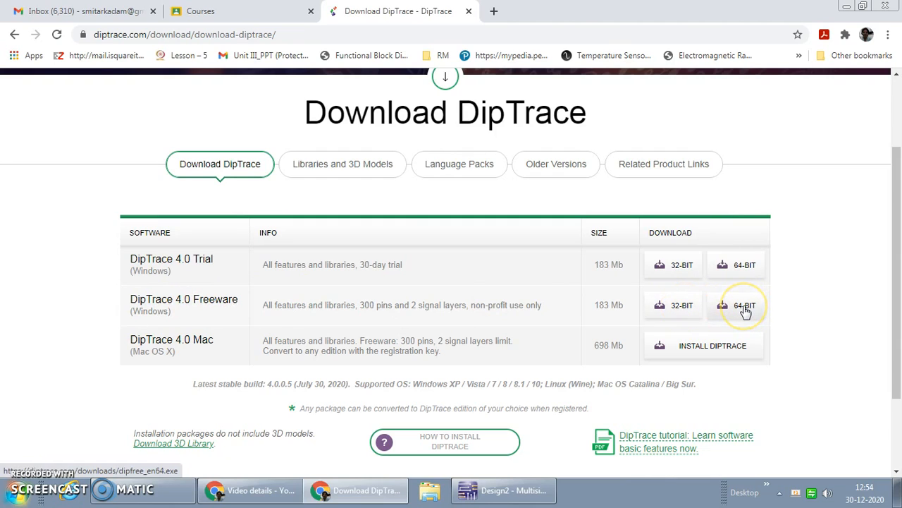
click(749, 311)
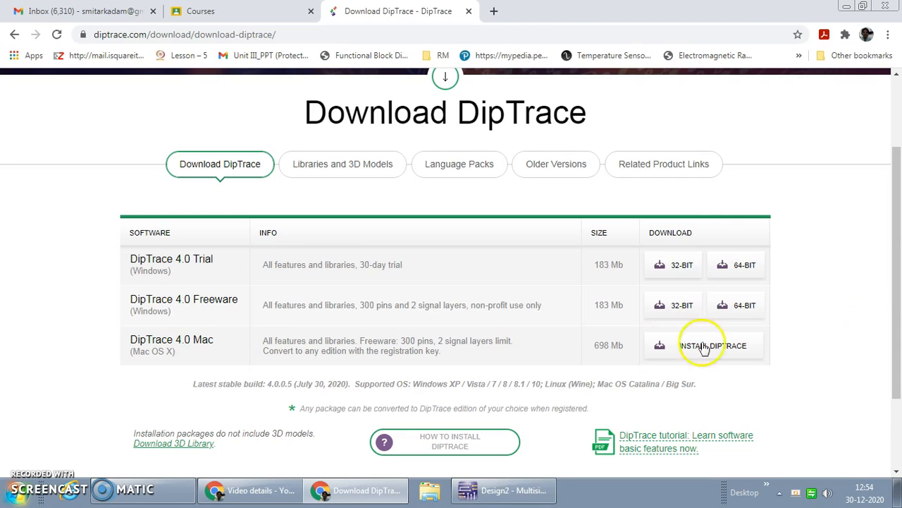
Switch to Windows Explorer and open the DipTrace folder inside Program Files on Local Disk (C:)
click(429, 494)
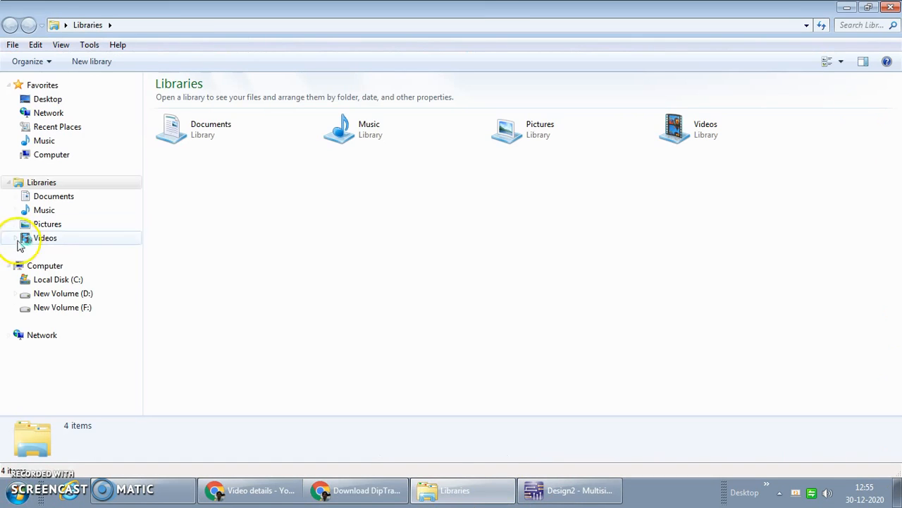
click(83, 281)
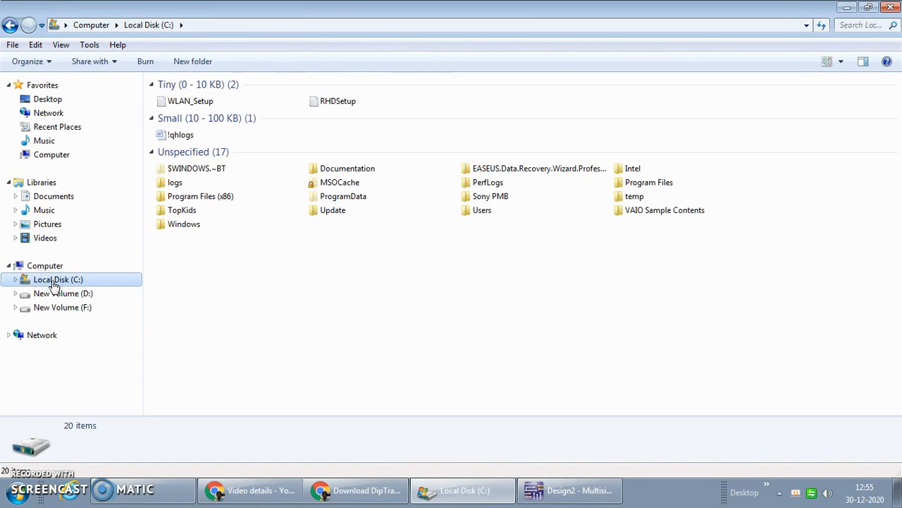
double_click(652, 184)
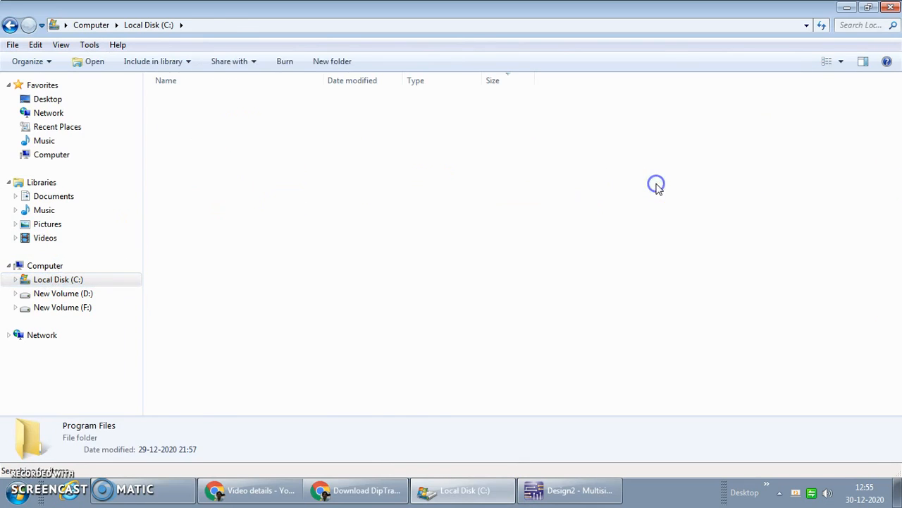
double_click(181, 115)
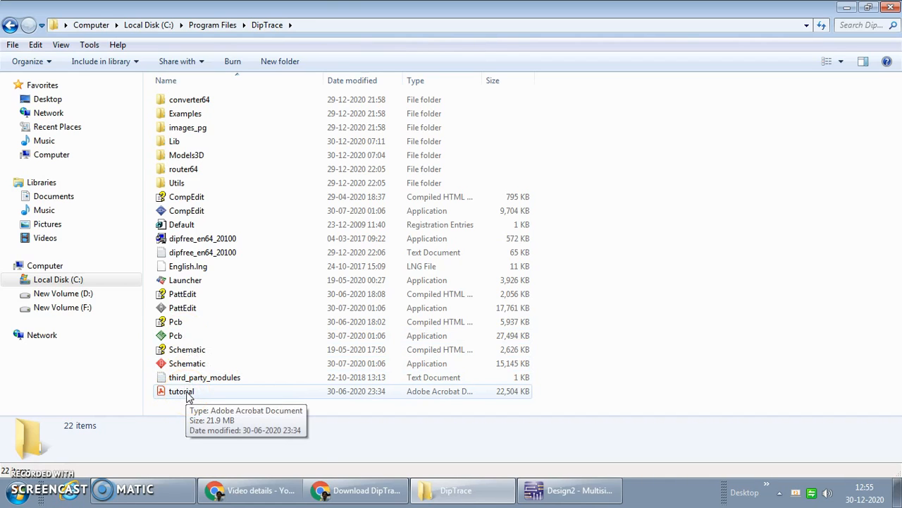
Launch the DipTrace Schematic application from its program folder and dismiss the Getting Started window
click(192, 364)
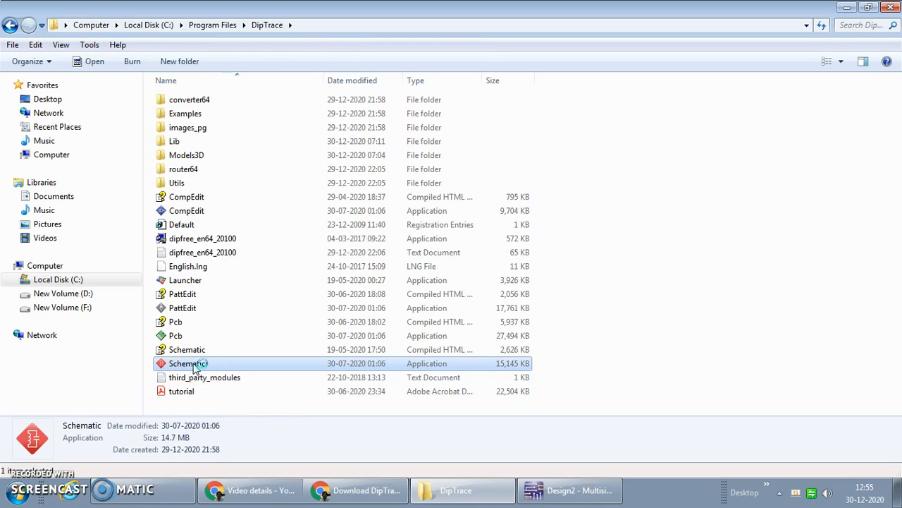
double_click(187, 363)
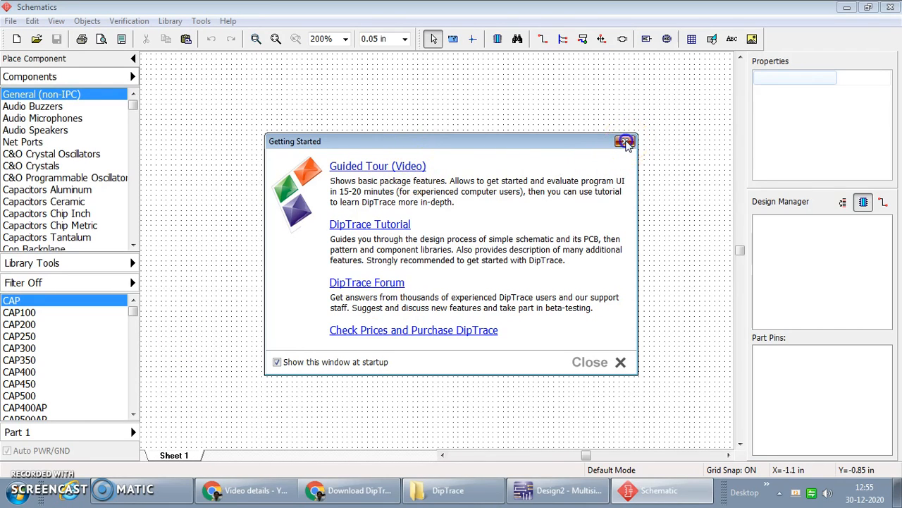
click(625, 141)
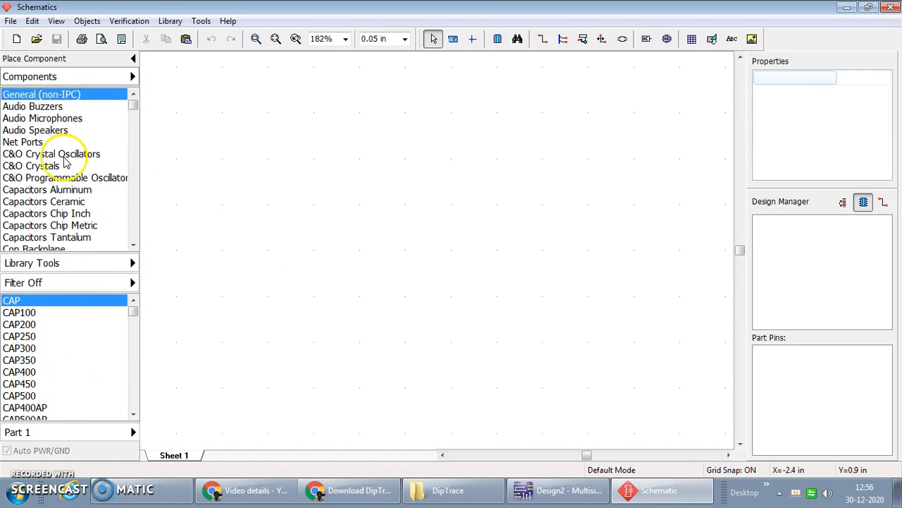
Return to the DipTrace folder, launch the Pcb application and dismiss its Getting Started window
click(459, 492)
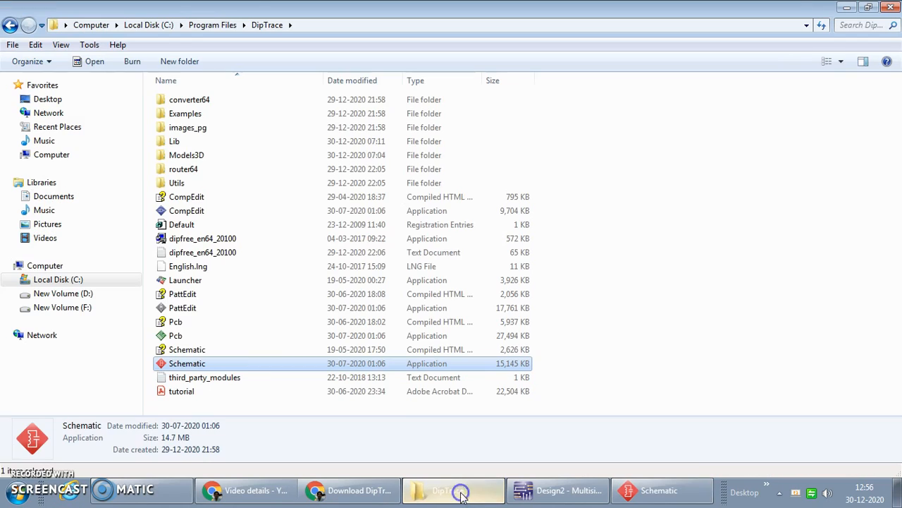
click(177, 336)
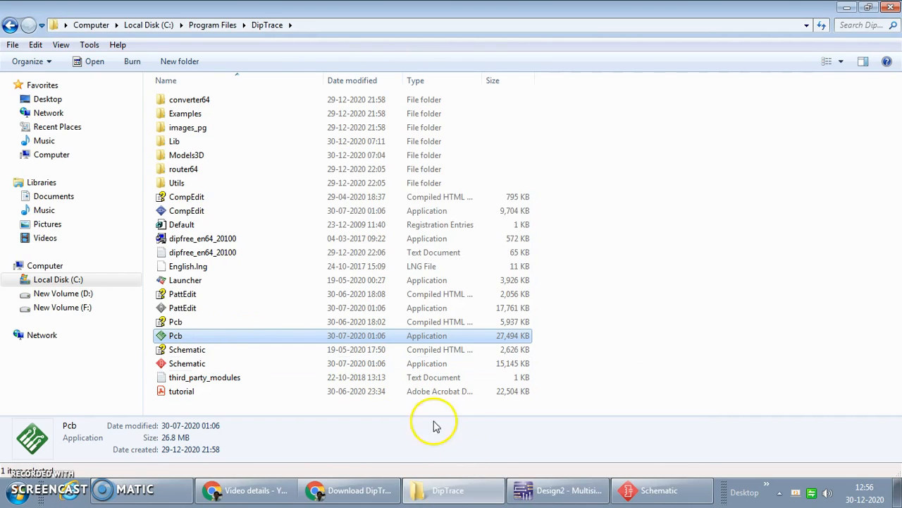
click(666, 490)
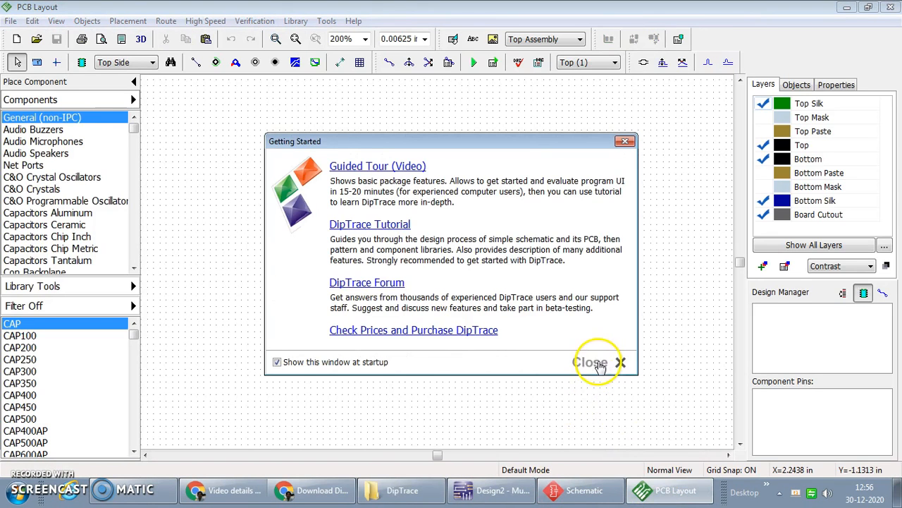
click(596, 363)
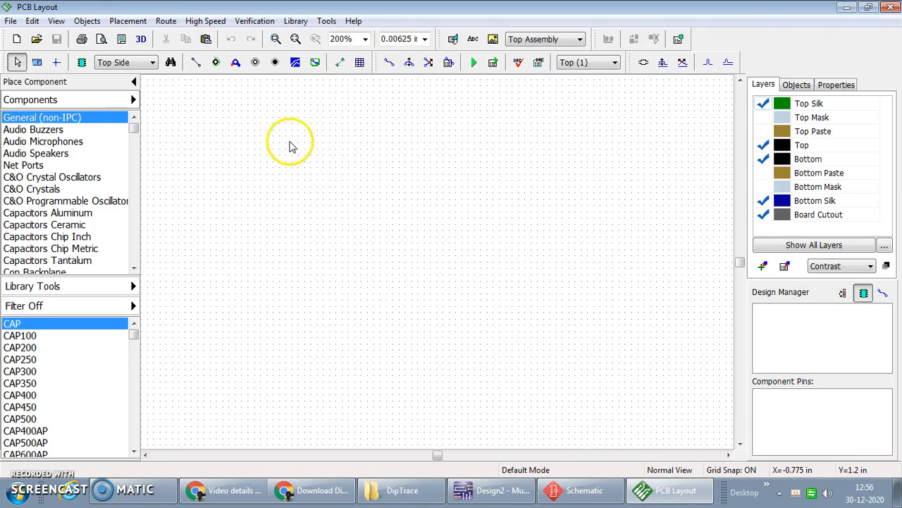
View the Manual Routing commands available in PCB Layout and set the active routing layer to Bottom (2)
click(168, 29)
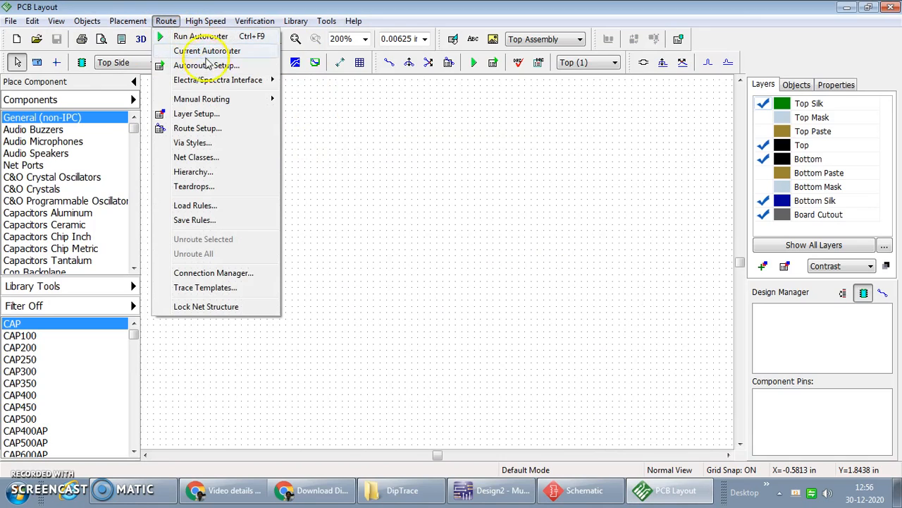
mouse_move(226, 104)
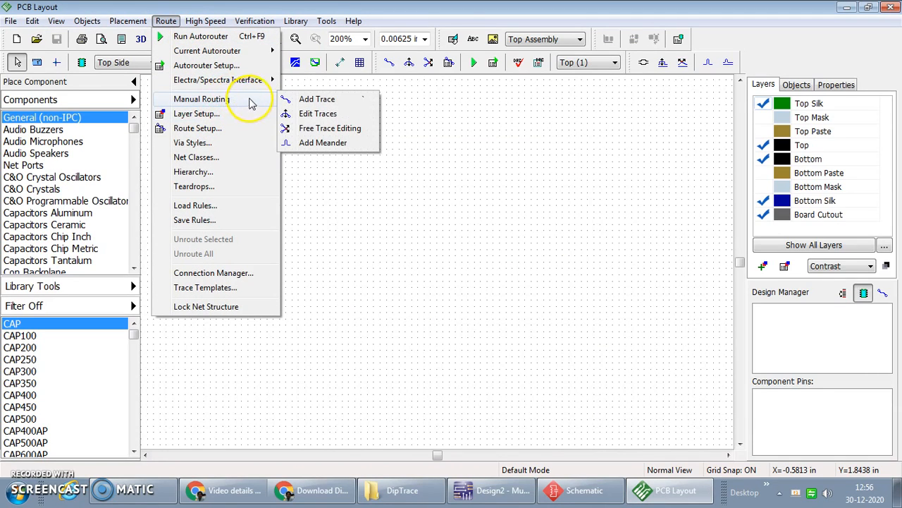
click(409, 151)
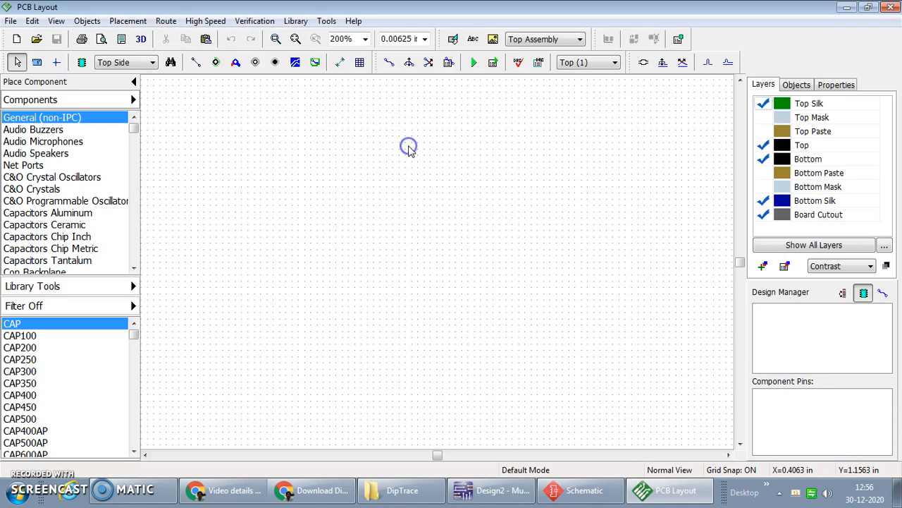
click(579, 63)
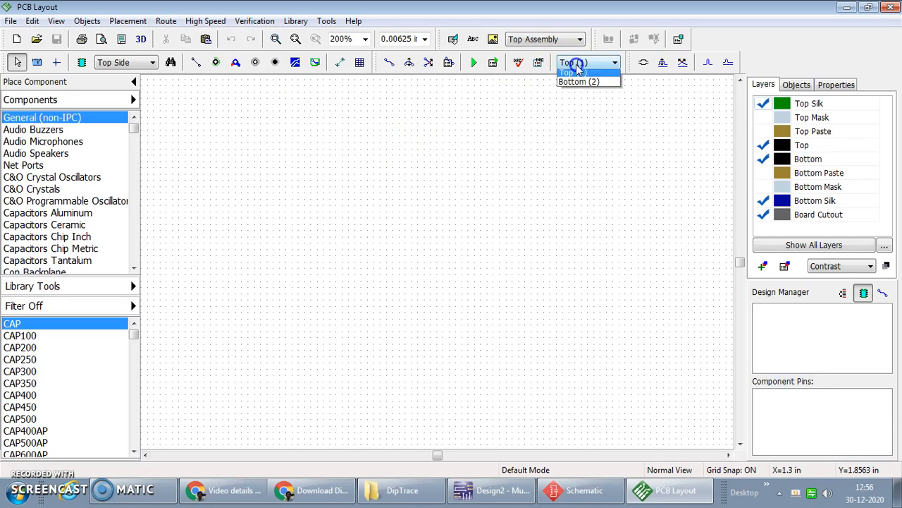
click(571, 82)
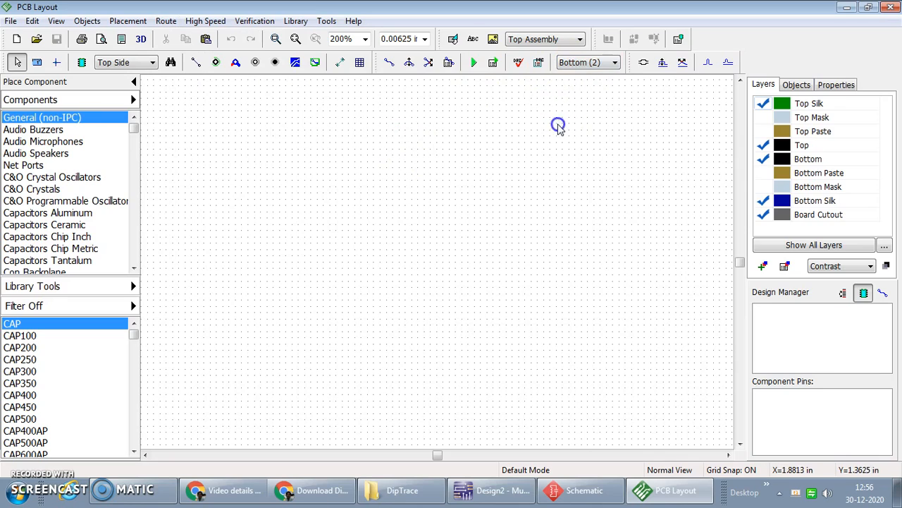